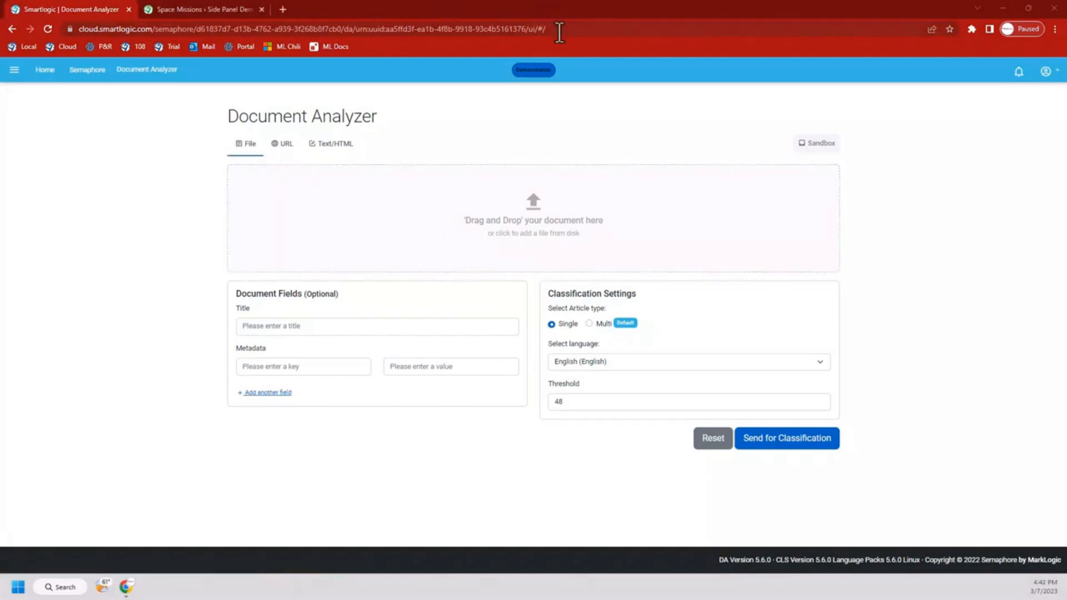
Add A SpaceMission.docx from the desktop to Document Analyzer, send it for classification, and restore the full-size browser window
drag(571, 9, 581, 91)
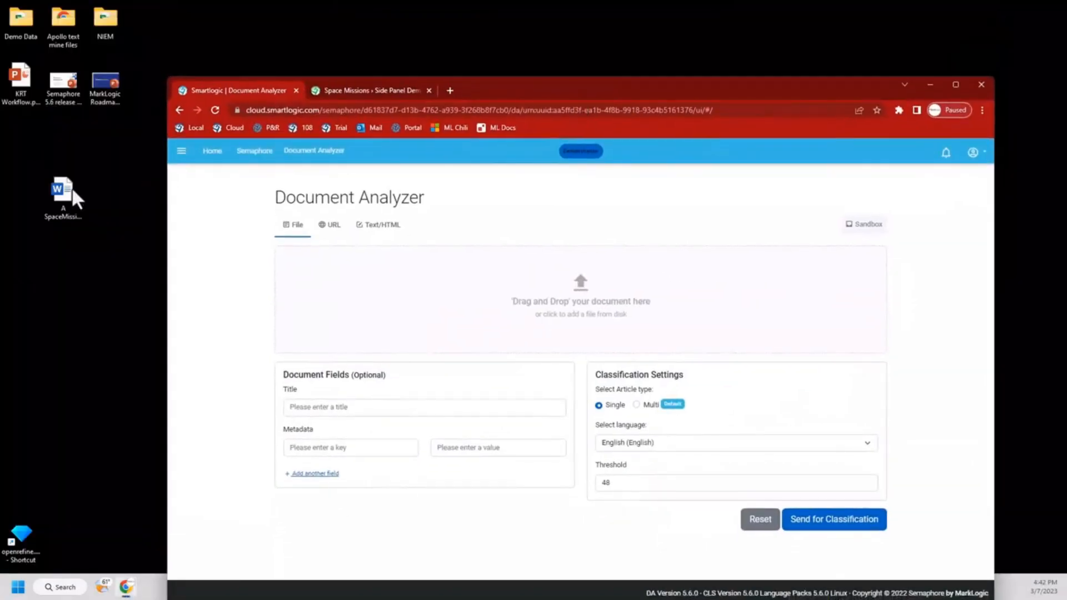
drag(65, 193, 515, 285)
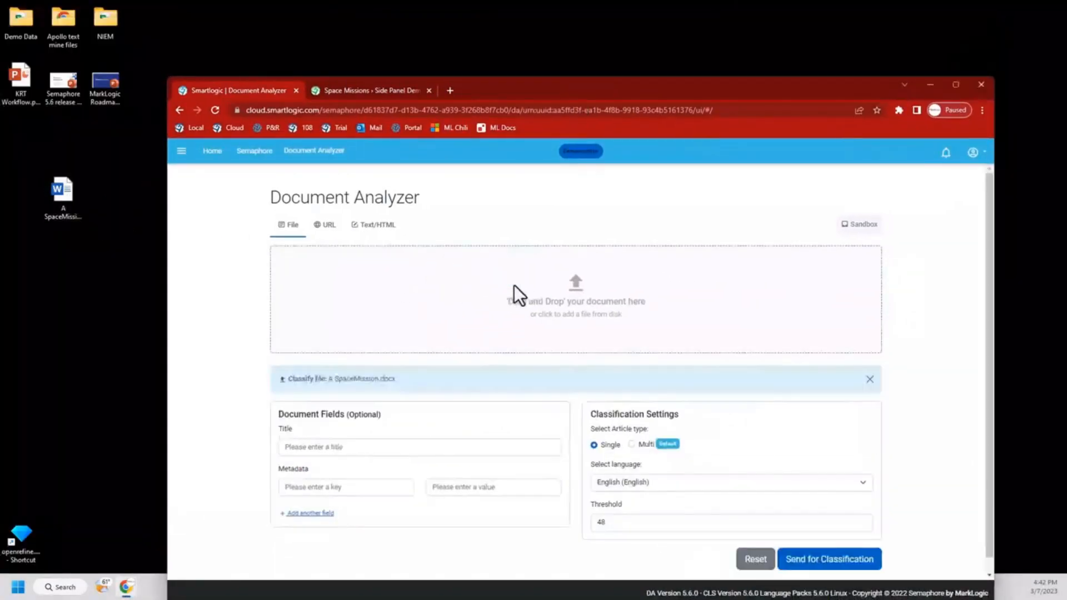
click(824, 560)
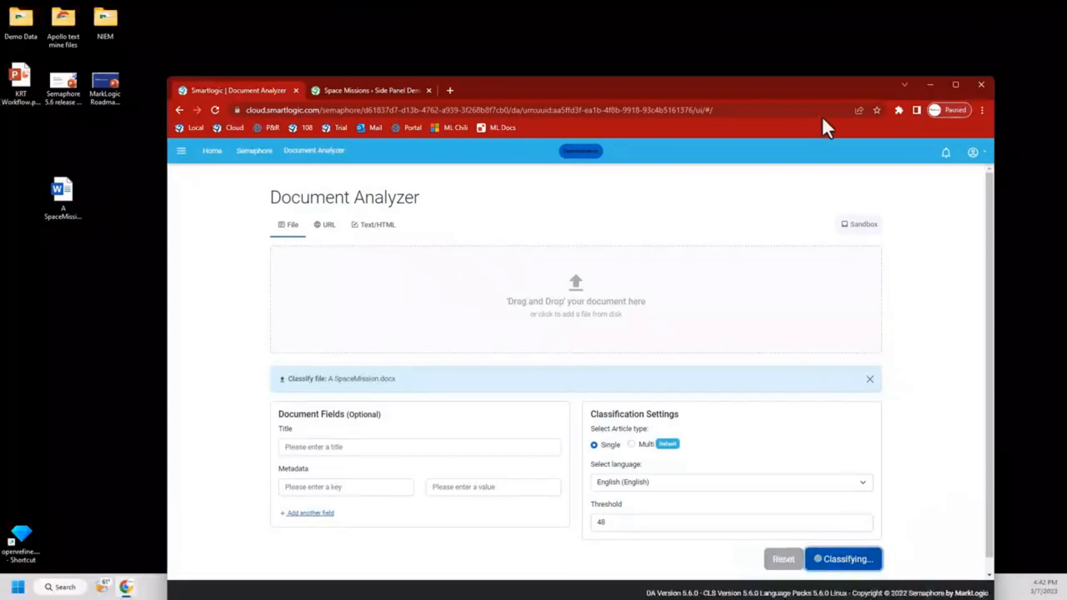
double_click(787, 87)
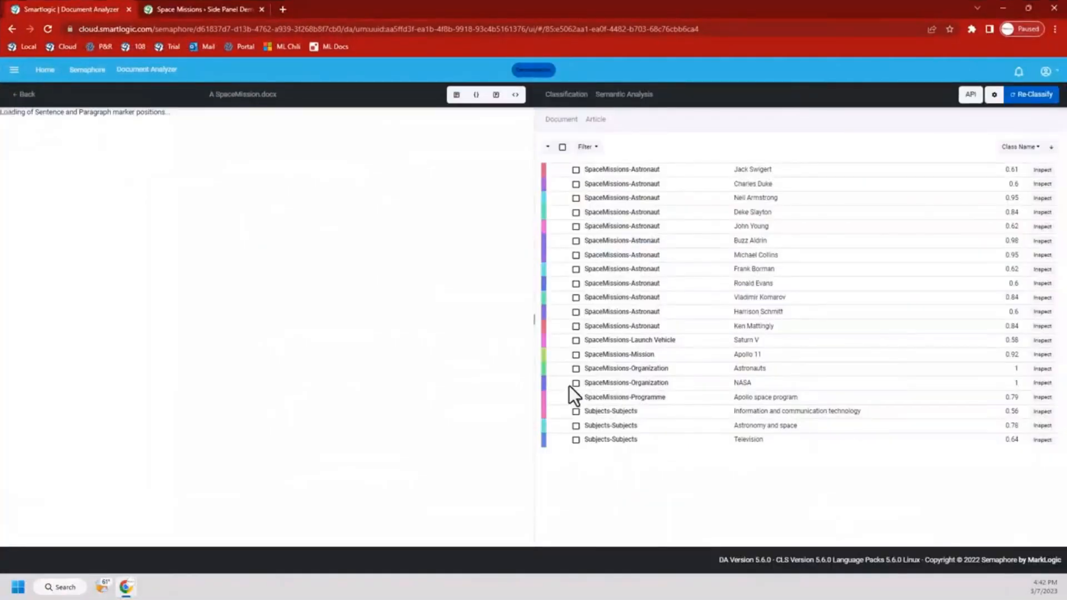
Filter the classification results to only SpaceMissions-Mission and highlight the evidence for Apollo 11 in the document
click(587, 148)
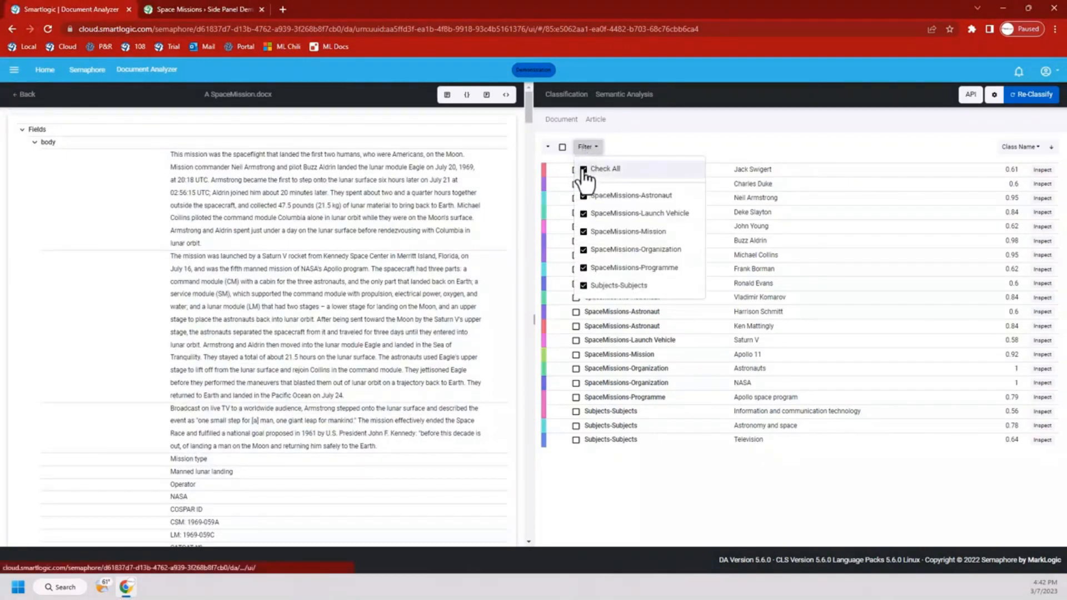
click(583, 169)
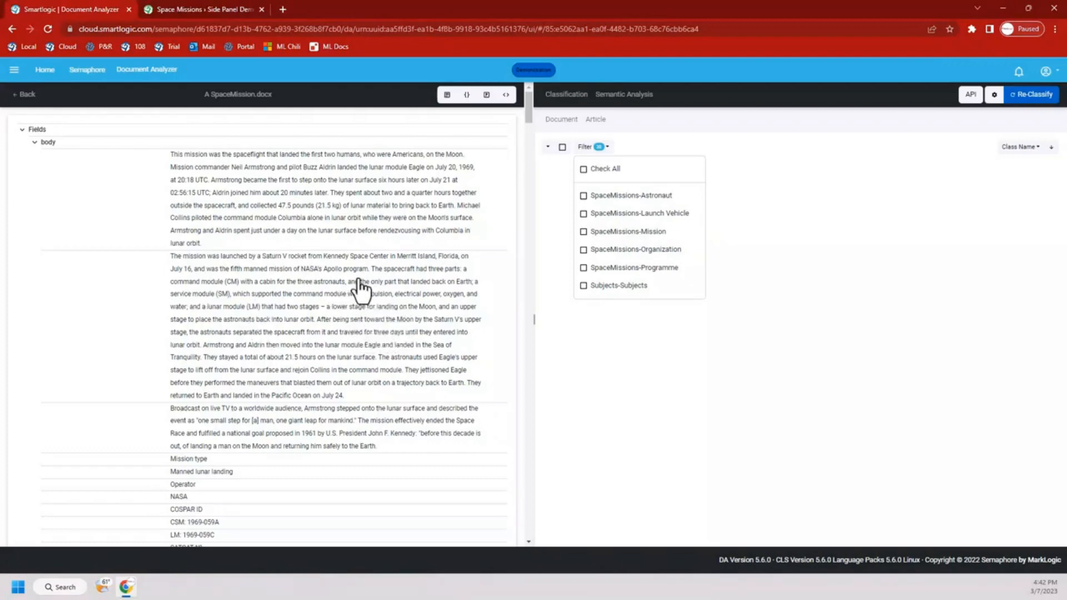
click(630, 236)
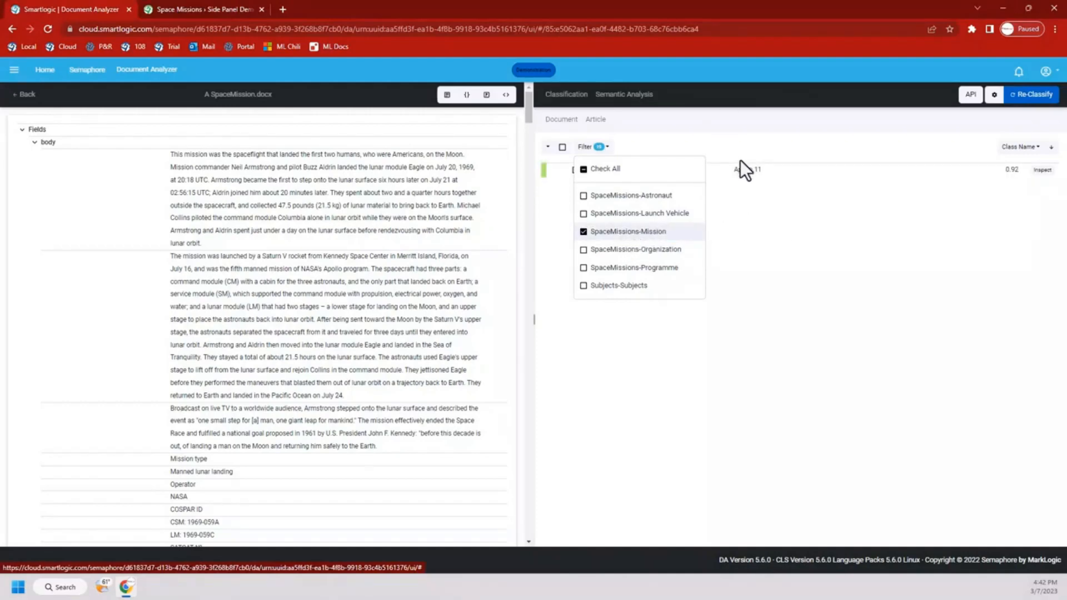
click(748, 143)
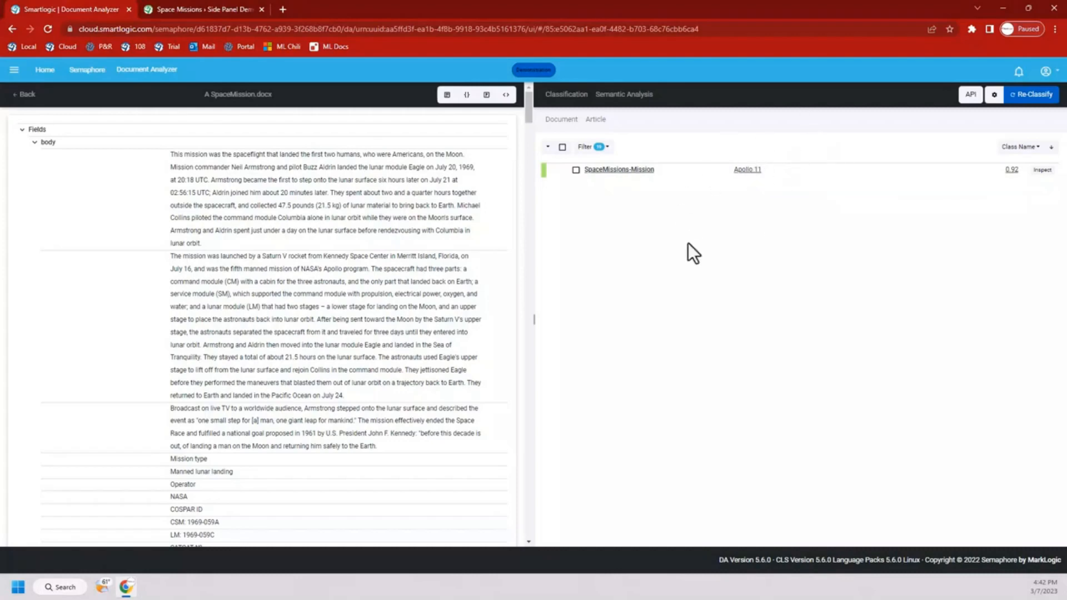
click(576, 170)
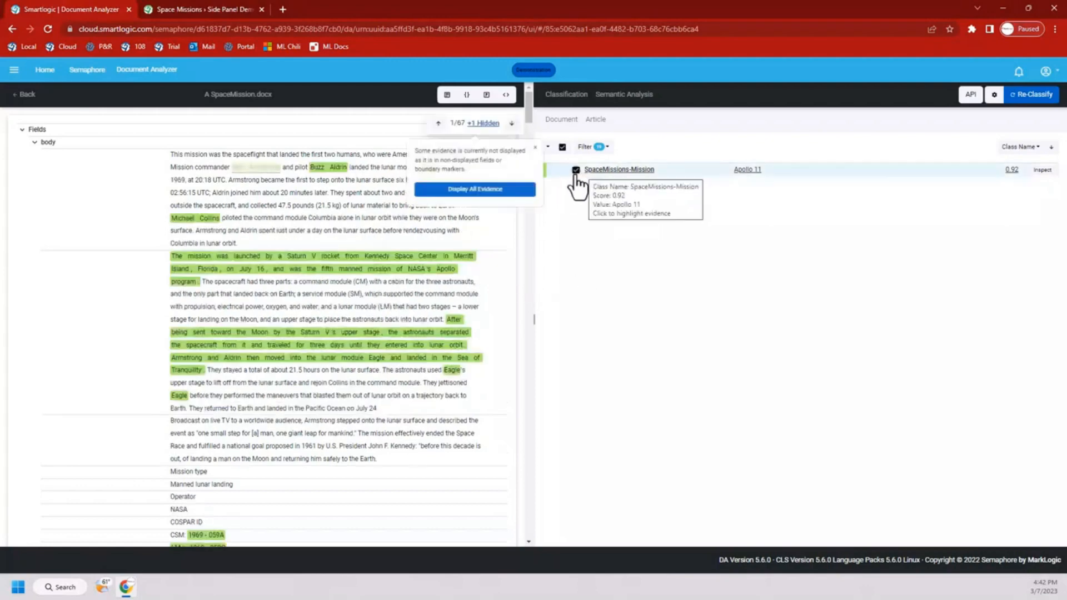
click(535, 148)
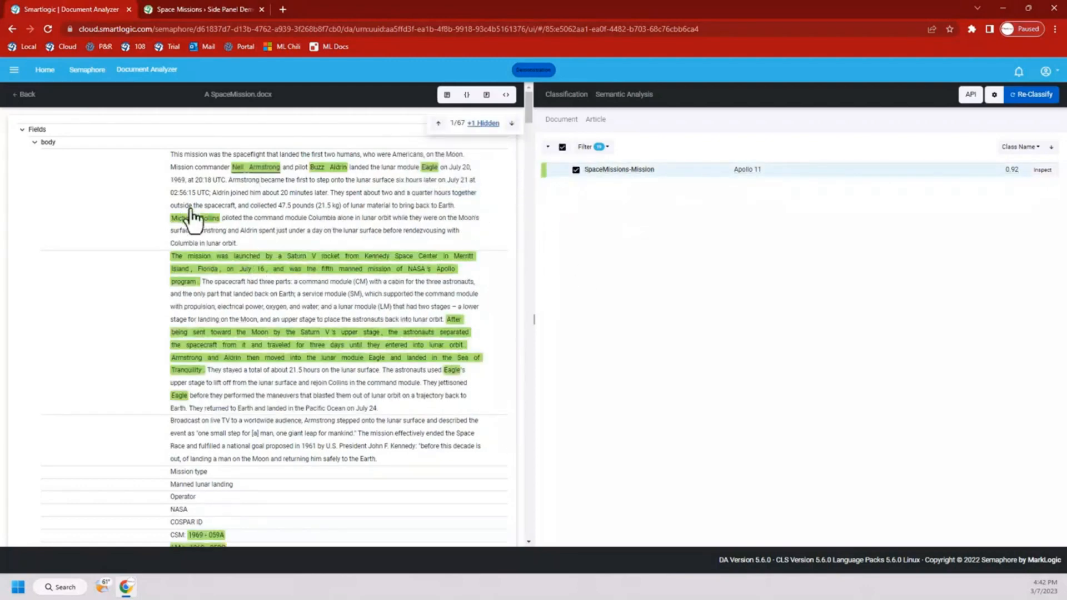
Examine the highlighted Apollo 11 evidence in the document, from the body paragraphs through the mission identifiers, crew, call signs and rocket
mouse_move(216, 188)
mouse_move(247, 177)
mouse_move(371, 214)
scroll(291, 353, down, 3)
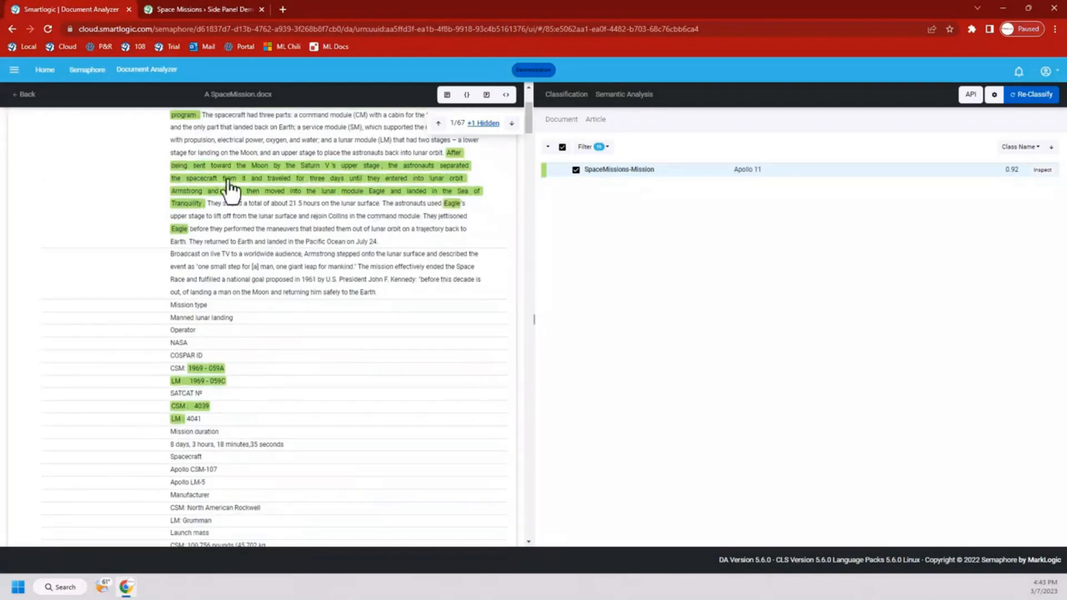
scroll(283, 228, down, 2)
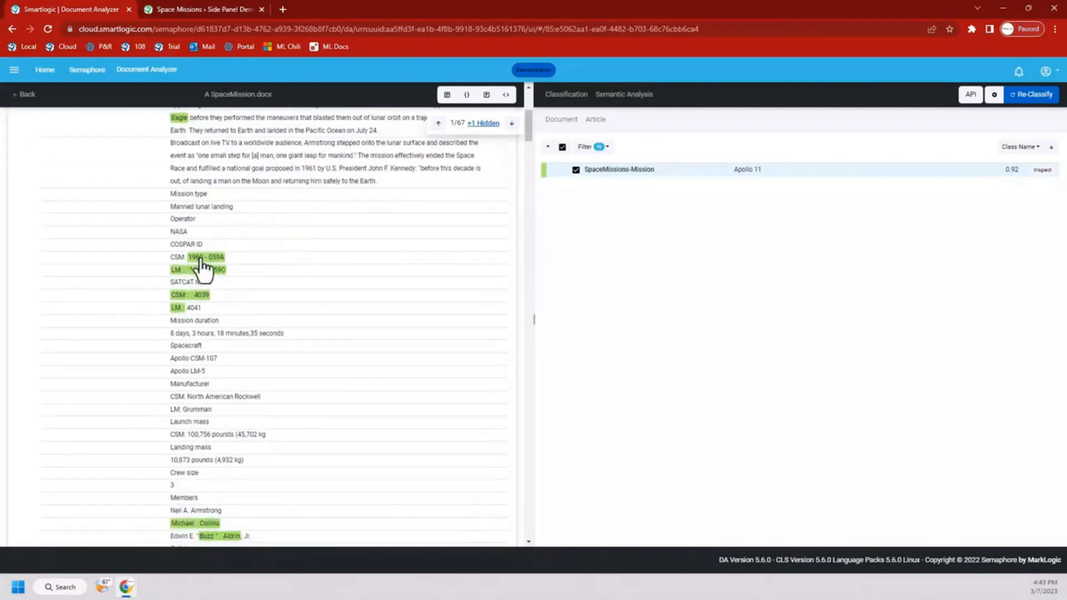
mouse_move(188, 307)
scroll(380, 401, down, 2)
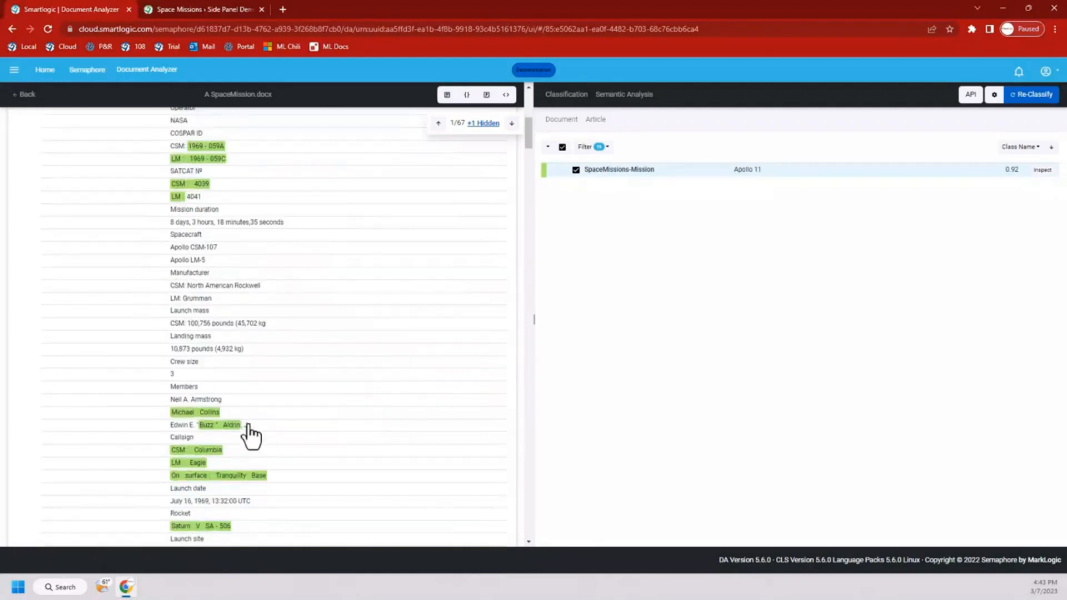
scroll(251, 435, down, 1)
mouse_move(189, 363)
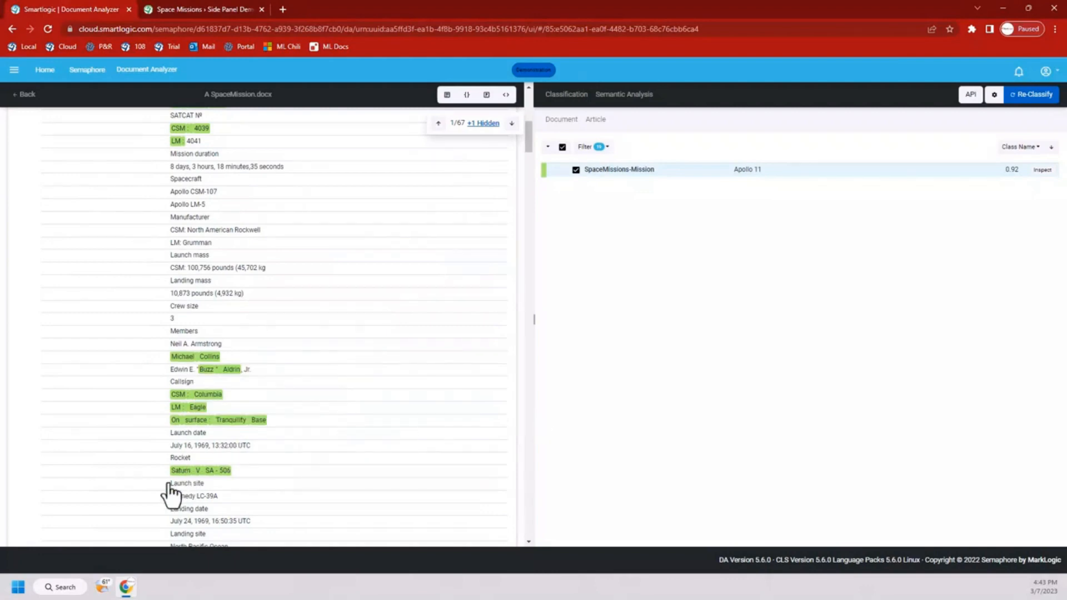
mouse_move(176, 474)
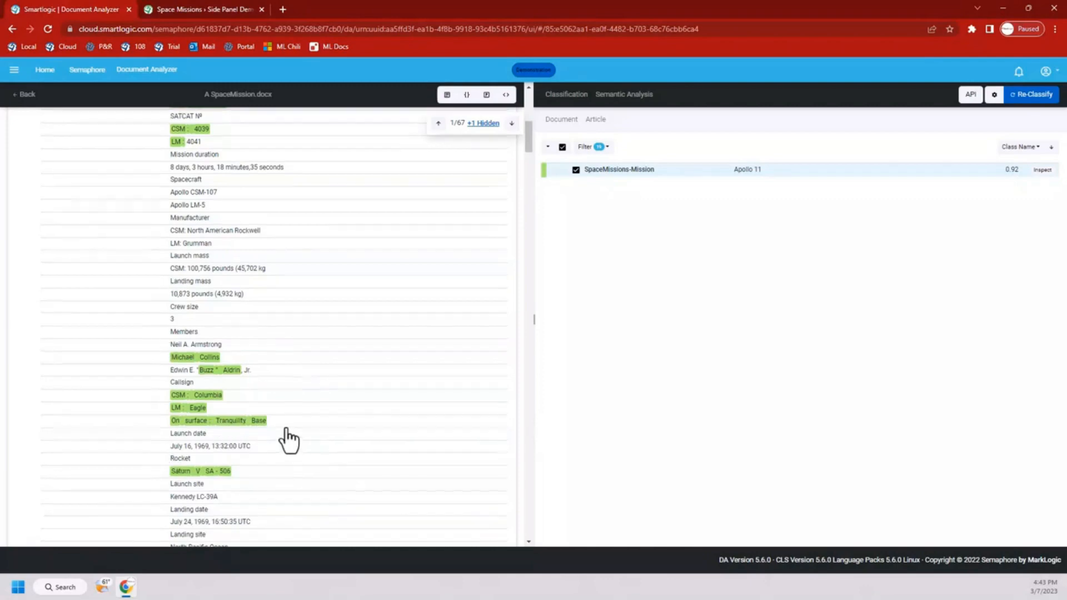
scroll(278, 439, up, 3)
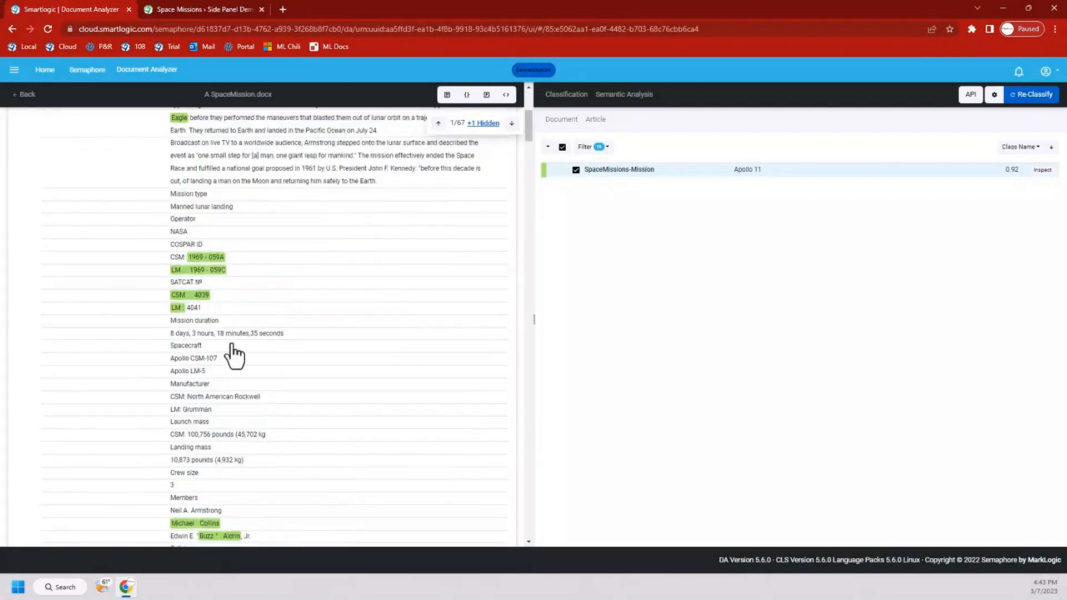
scroll(228, 358, up, 5)
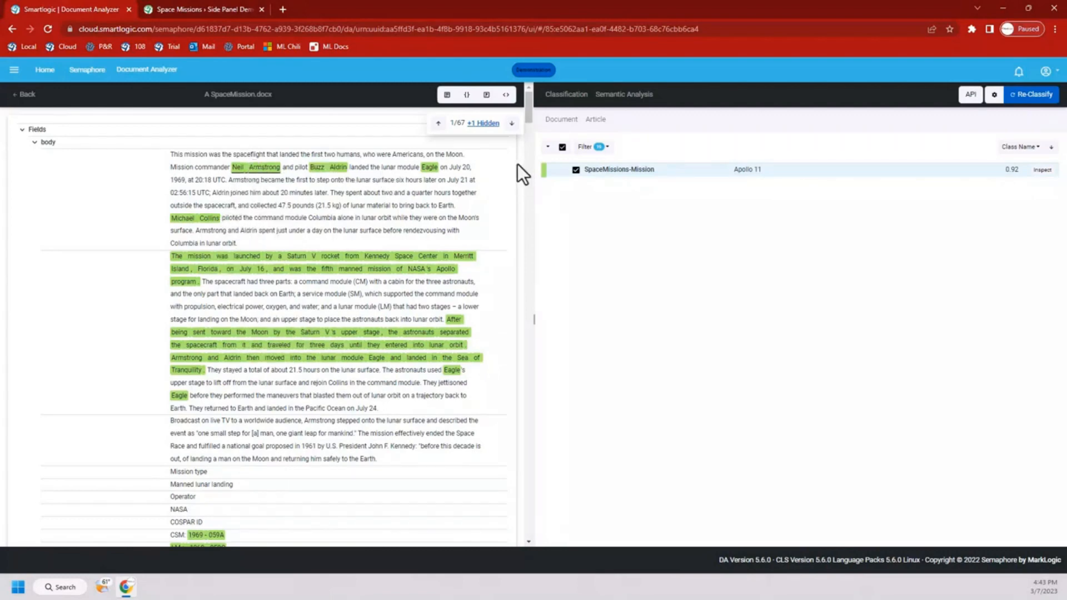
Switch to the Space Missions model and review the Apollo 11 concept's labels on both pages, identifiers, relationships and metadata
click(229, 7)
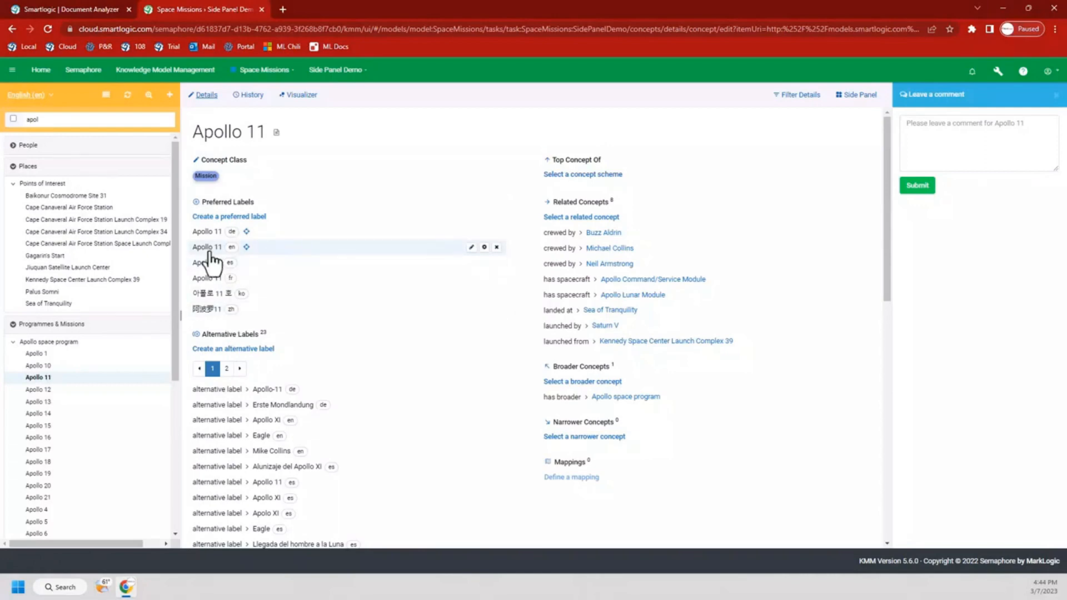
scroll(309, 393, down, 3)
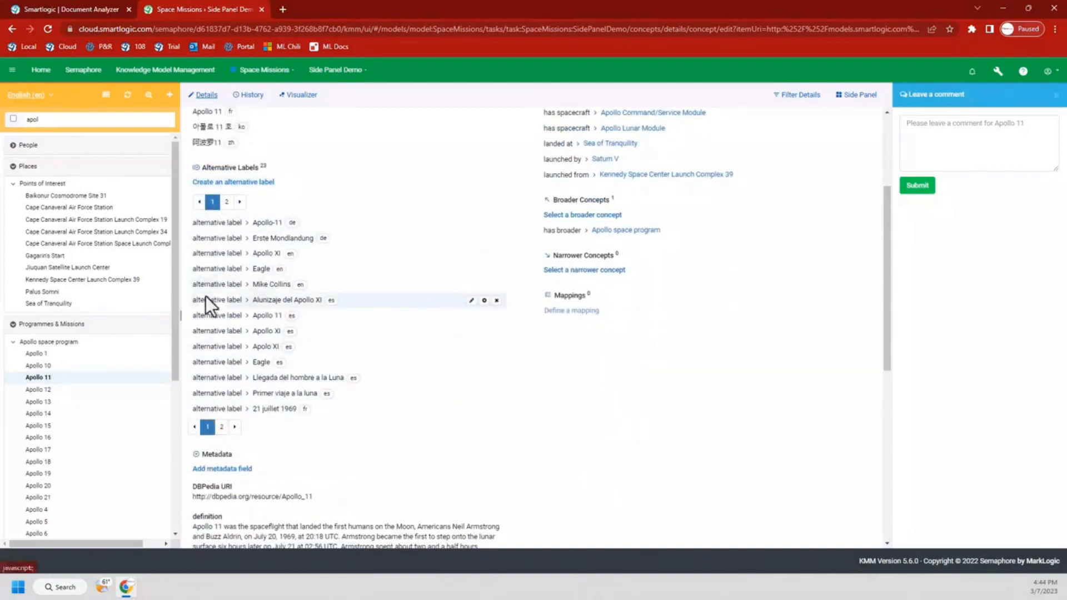
click(221, 426)
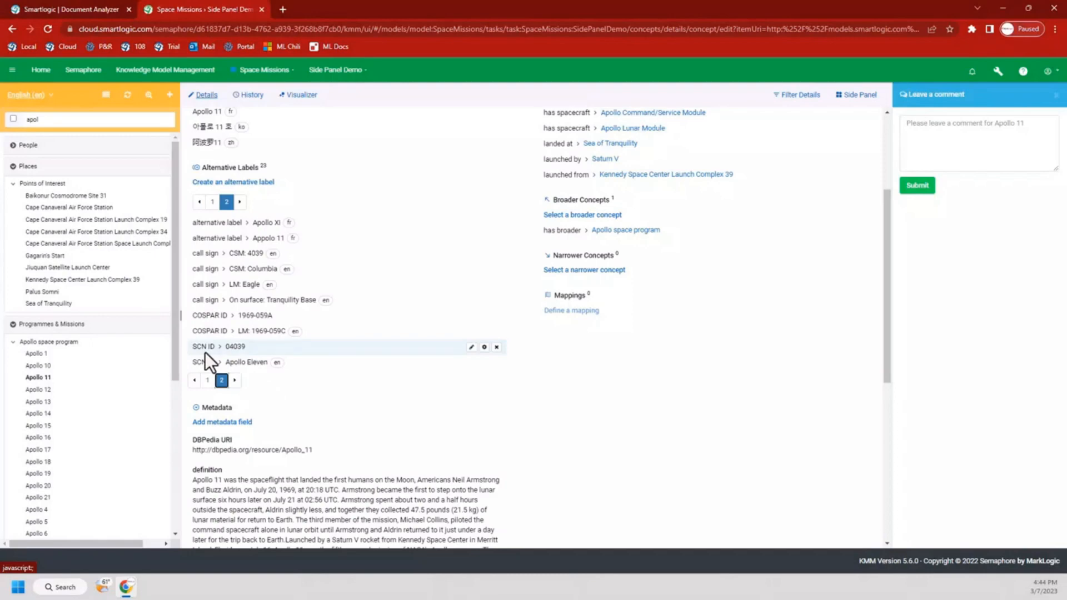
scroll(353, 337, up, 3)
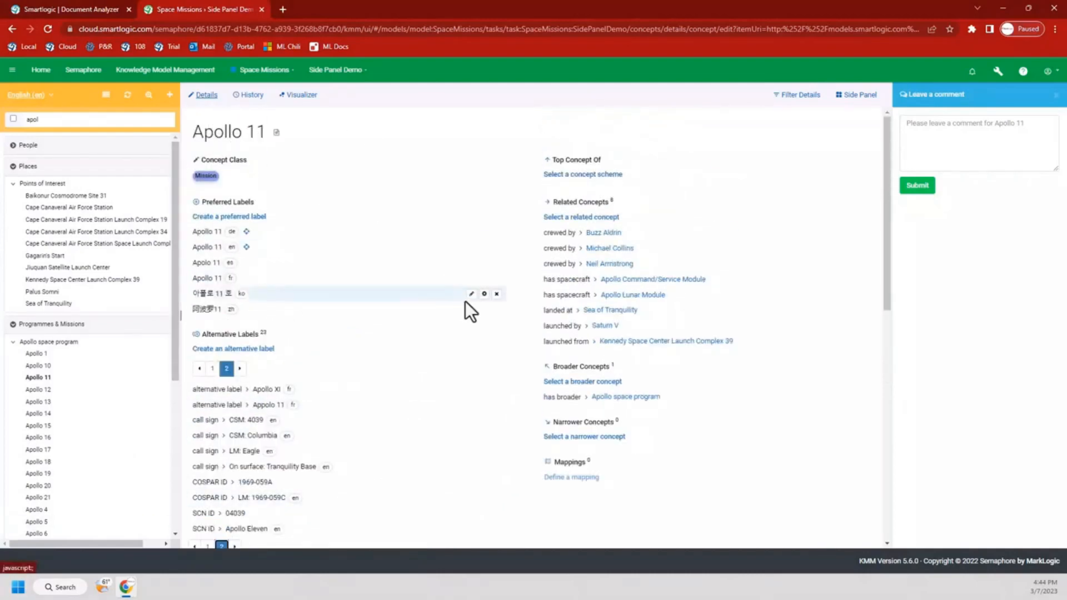
scroll(333, 339, down, 7)
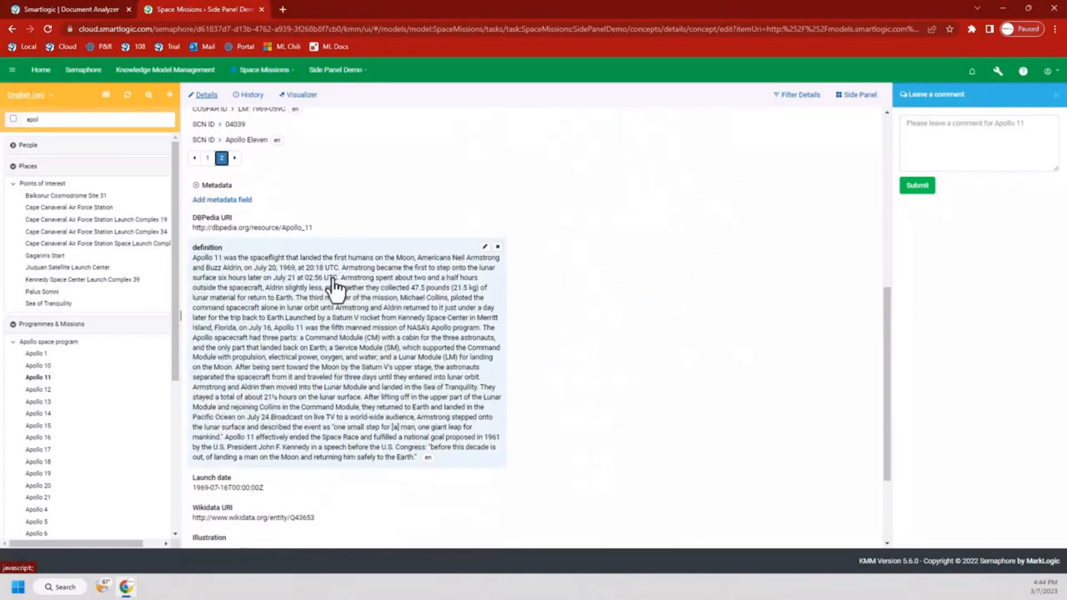
scroll(332, 300, down, 3)
scroll(276, 390, up, 4)
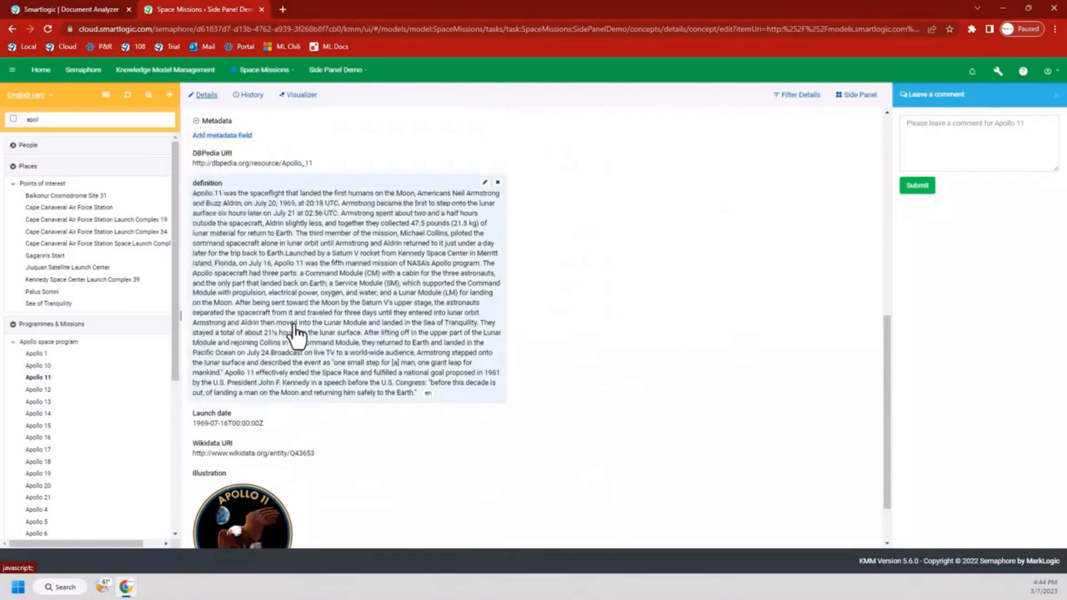
scroll(305, 403, down, 2)
scroll(309, 396, down, 2)
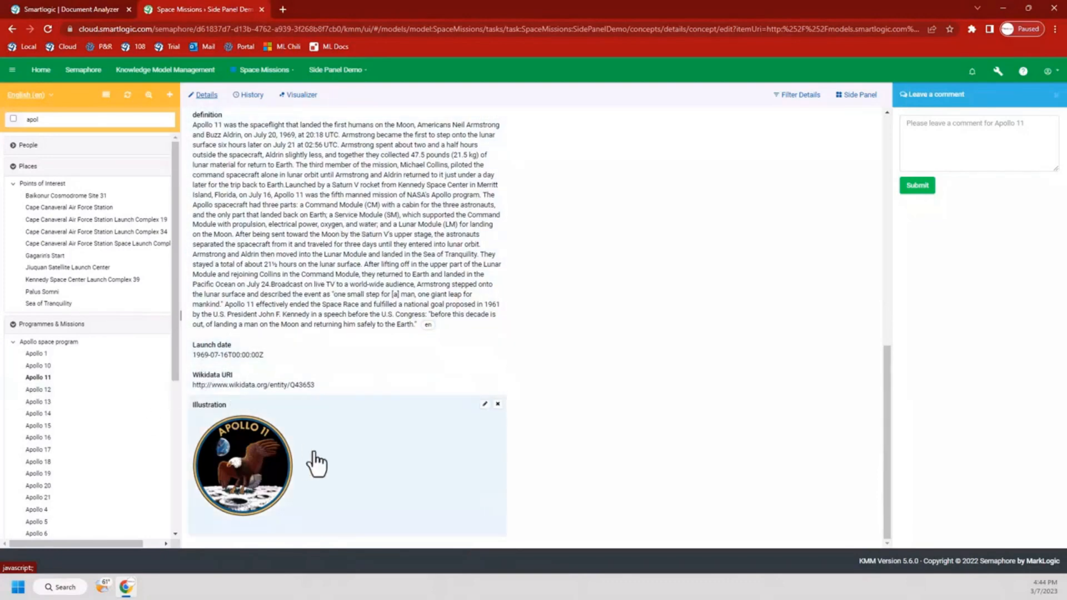
scroll(317, 464, up, 10)
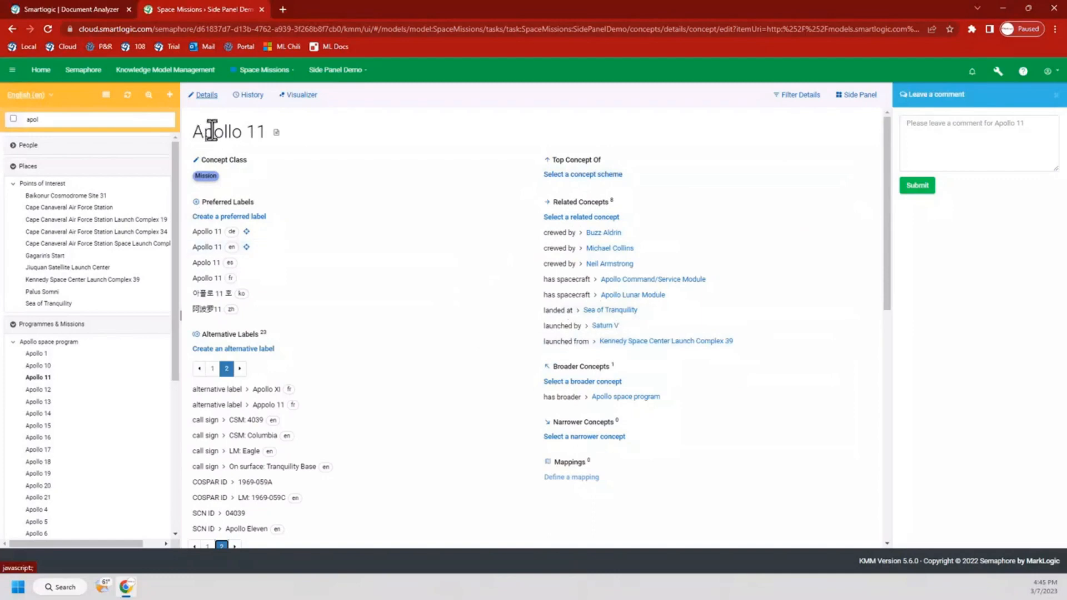
Visualize the relationships of Apollo 11 and recentre the graph on its crew member Neil Armstrong
click(298, 96)
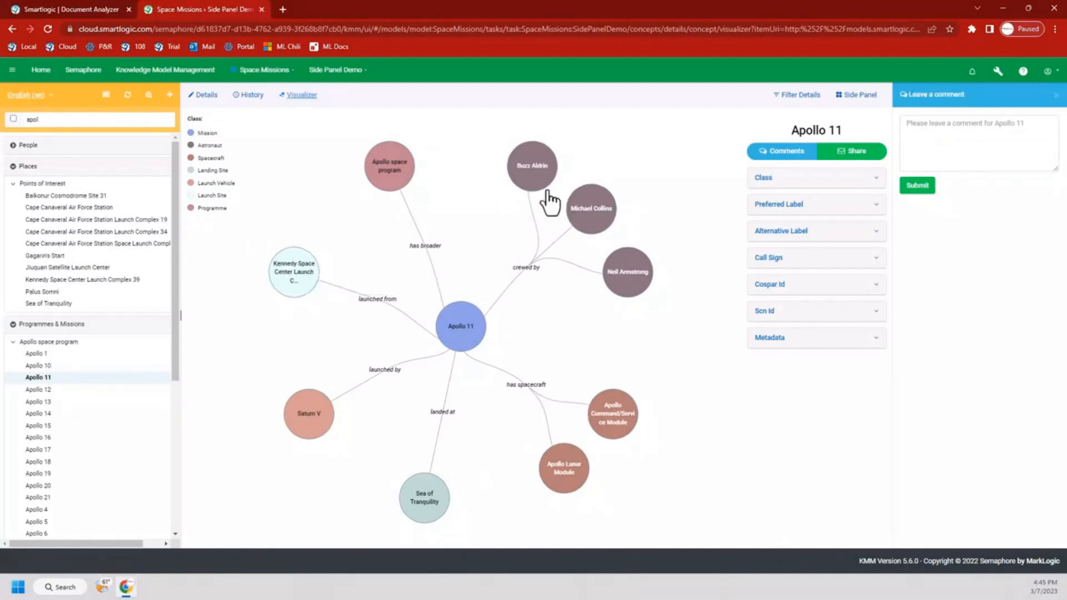
click(630, 287)
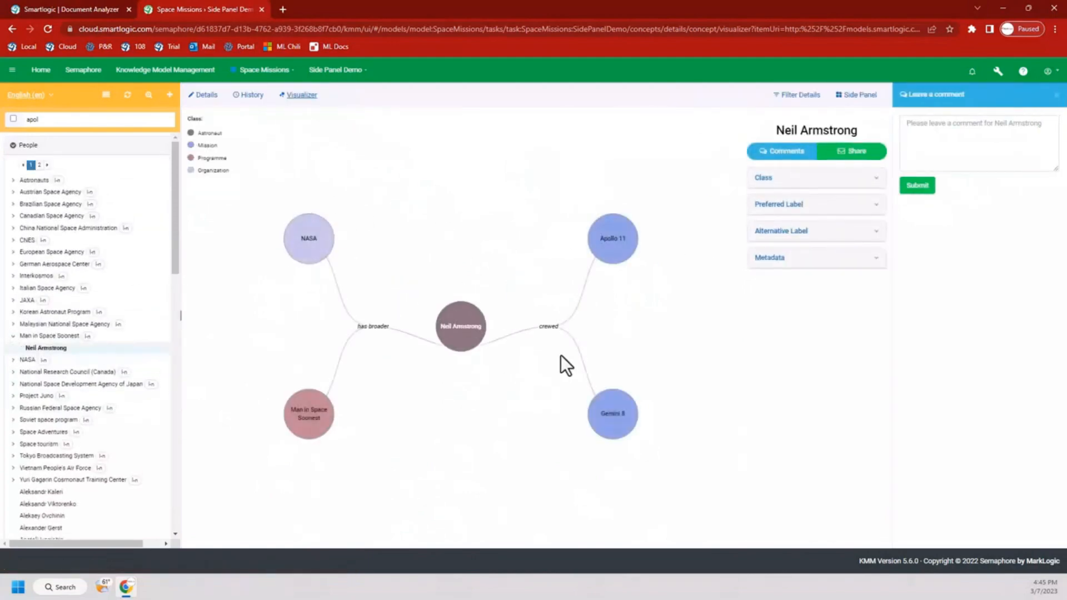
View the concept details of Neil Armstrong and reopen the Apollo 11 concept by searching for "apol"
click(207, 96)
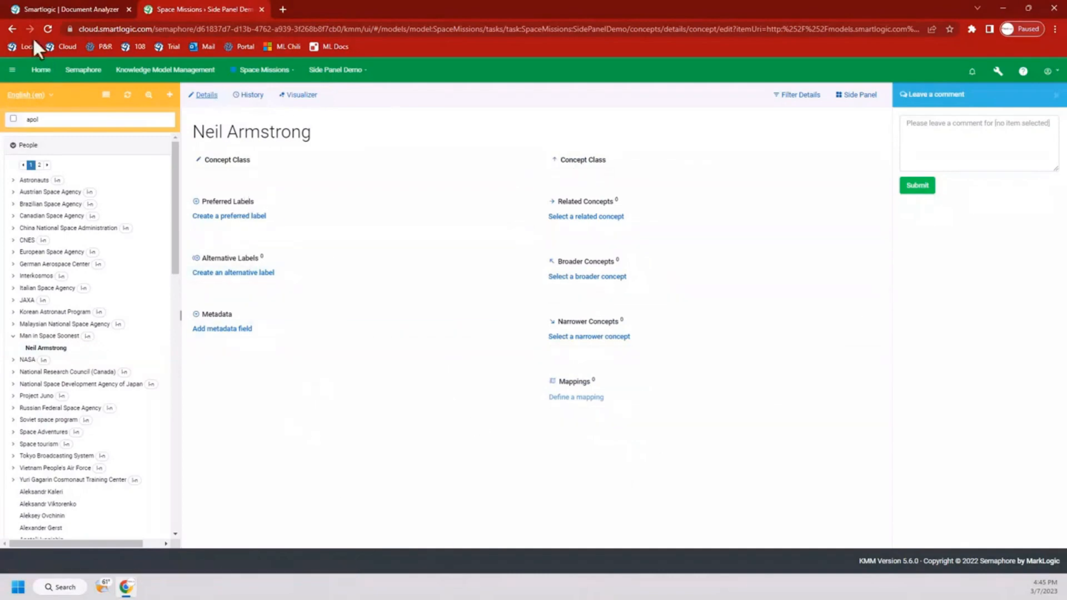
click(12, 29)
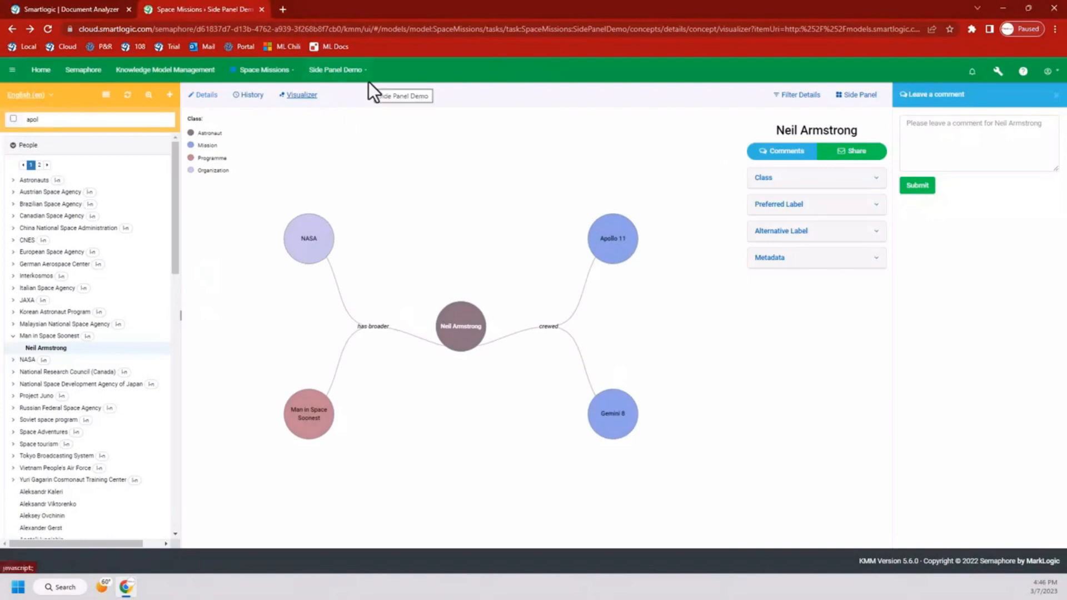
click(206, 95)
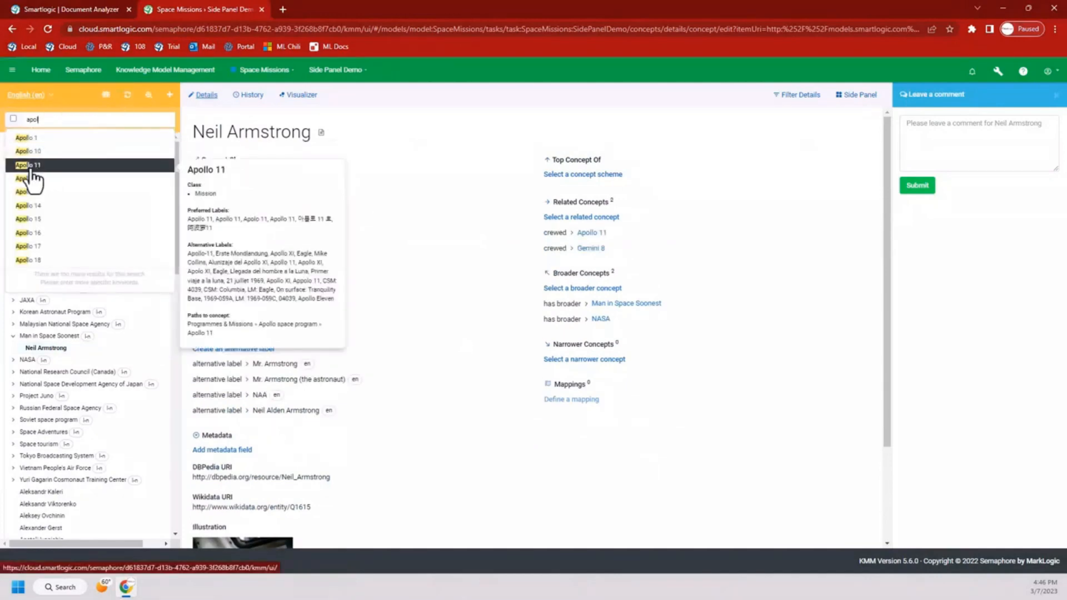
click(39, 167)
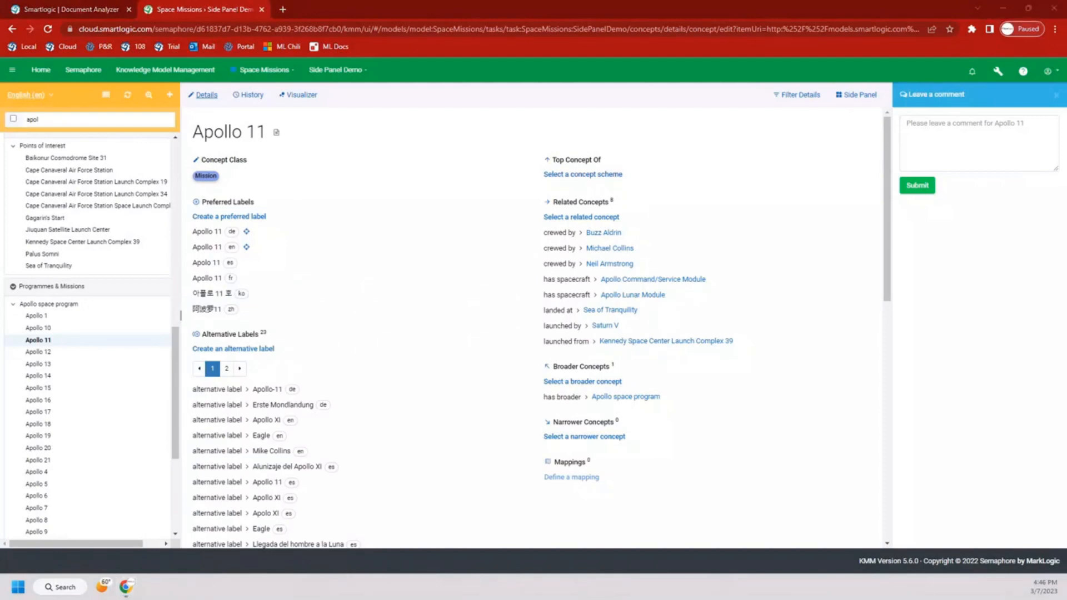
key(shift+F5)
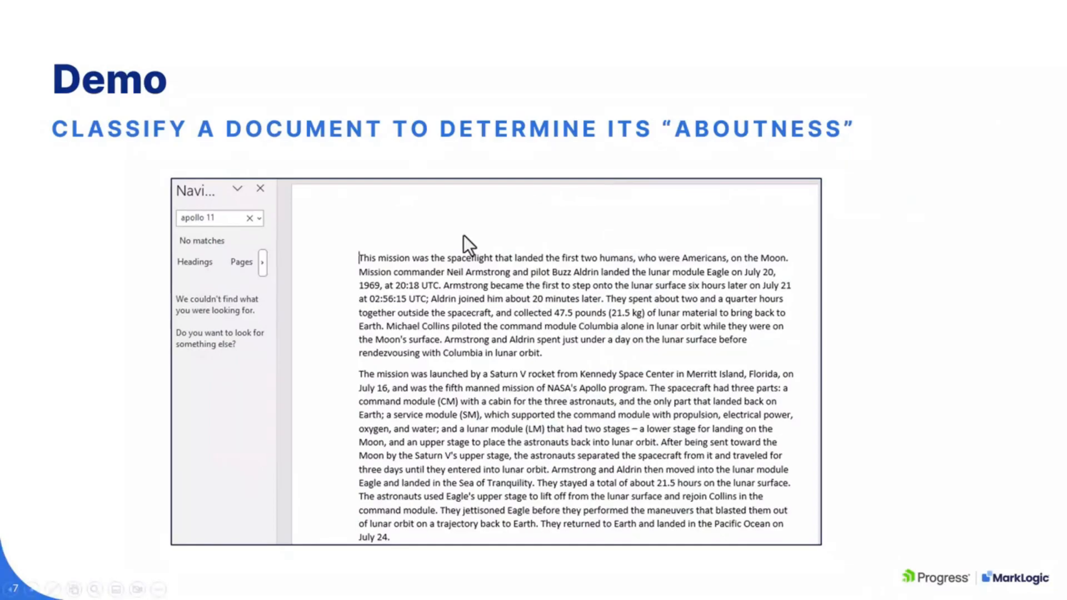
key(Right)
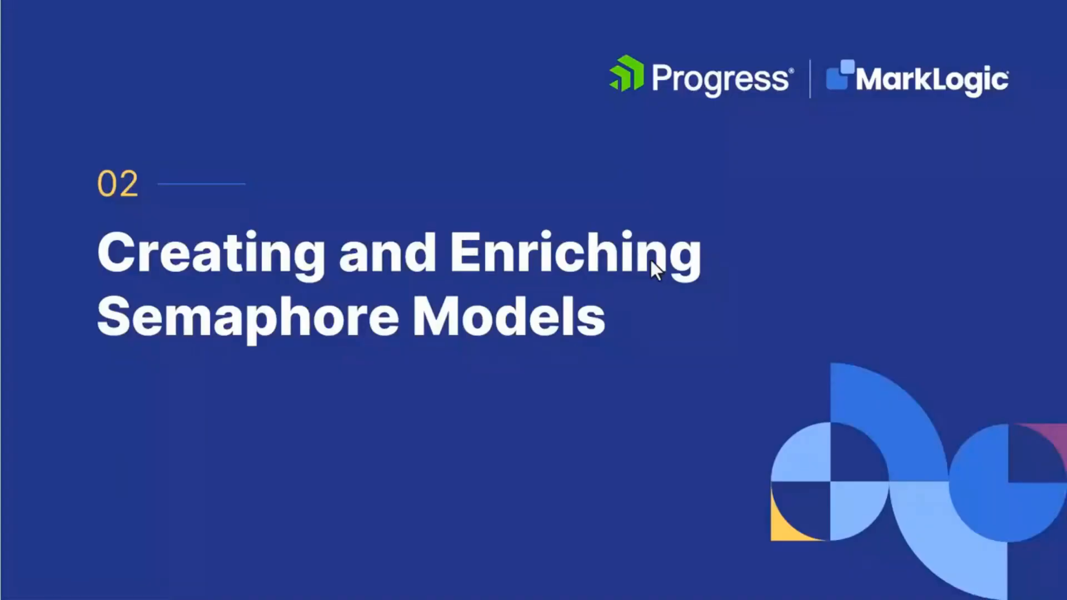
key(Right)
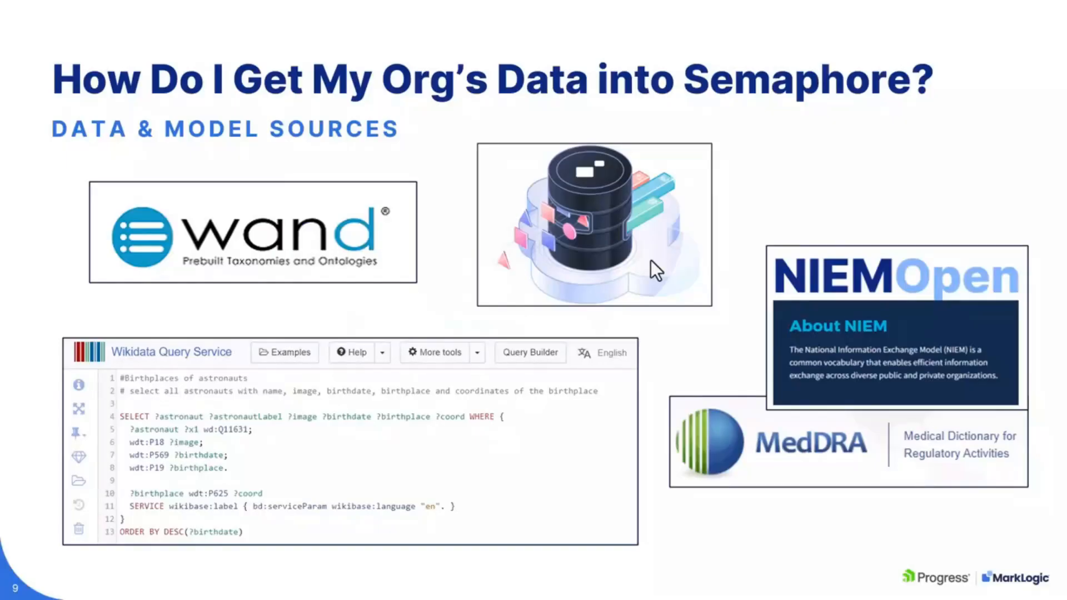
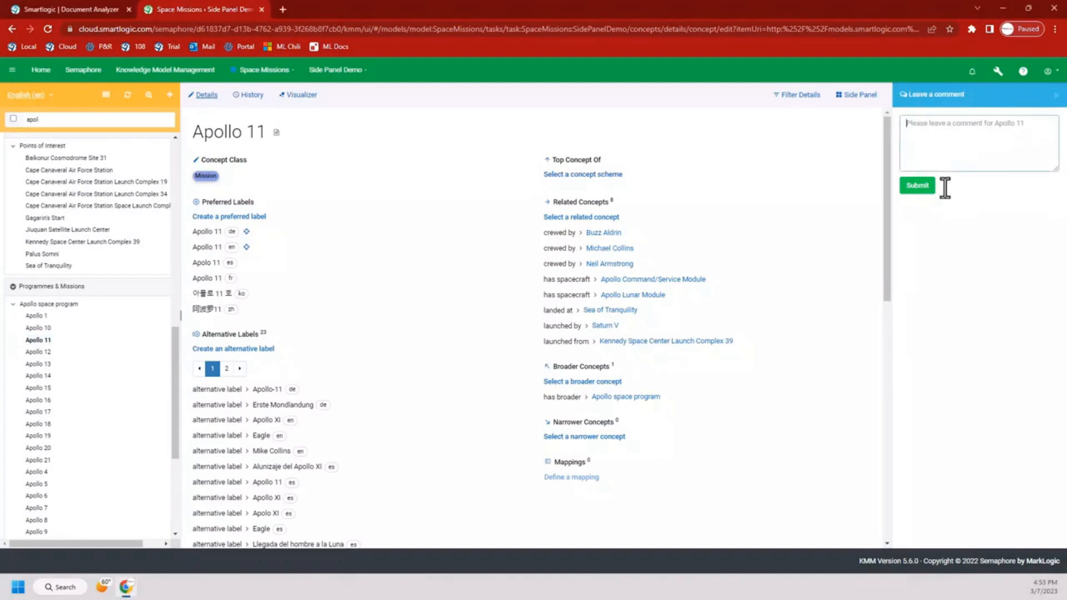
Submit the comment "Leave a comment" on Apollo 11 and view the Mission class's relationships in Model Structure Help
text(Leave a comment)
click(920, 187)
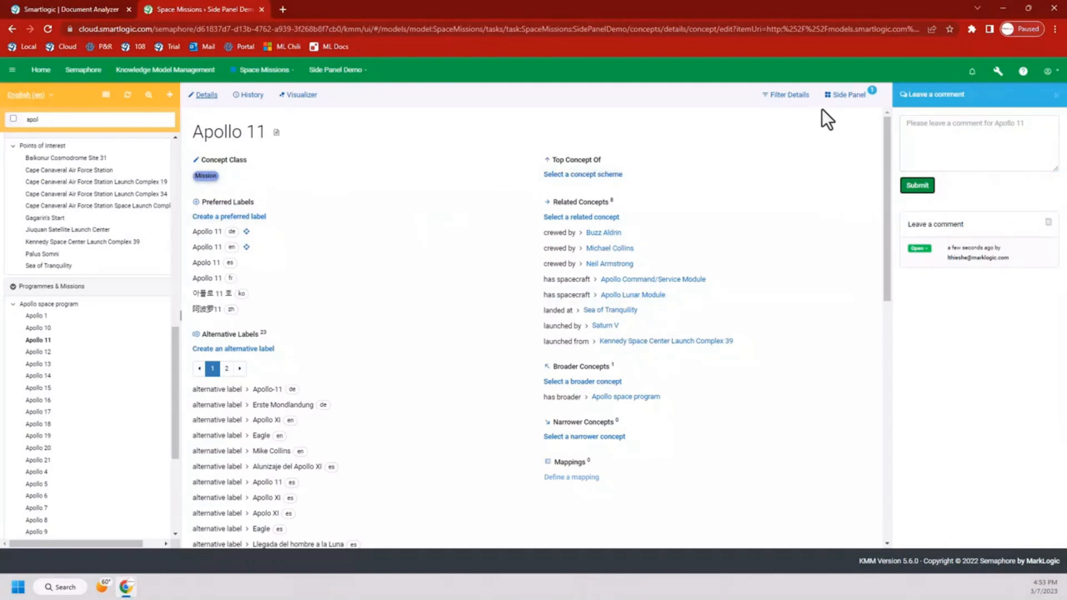
click(849, 96)
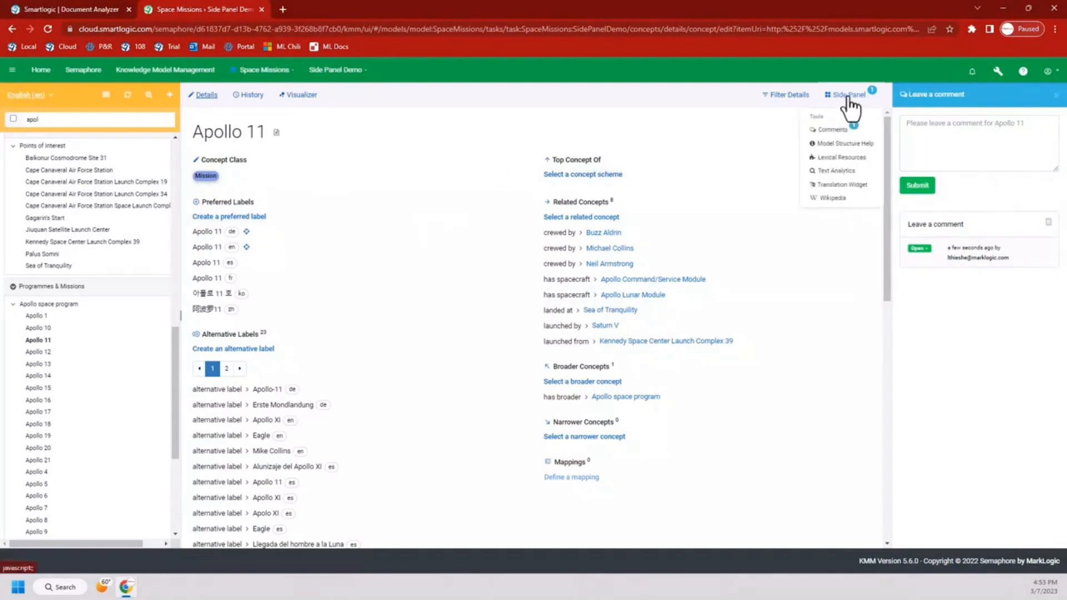
click(862, 144)
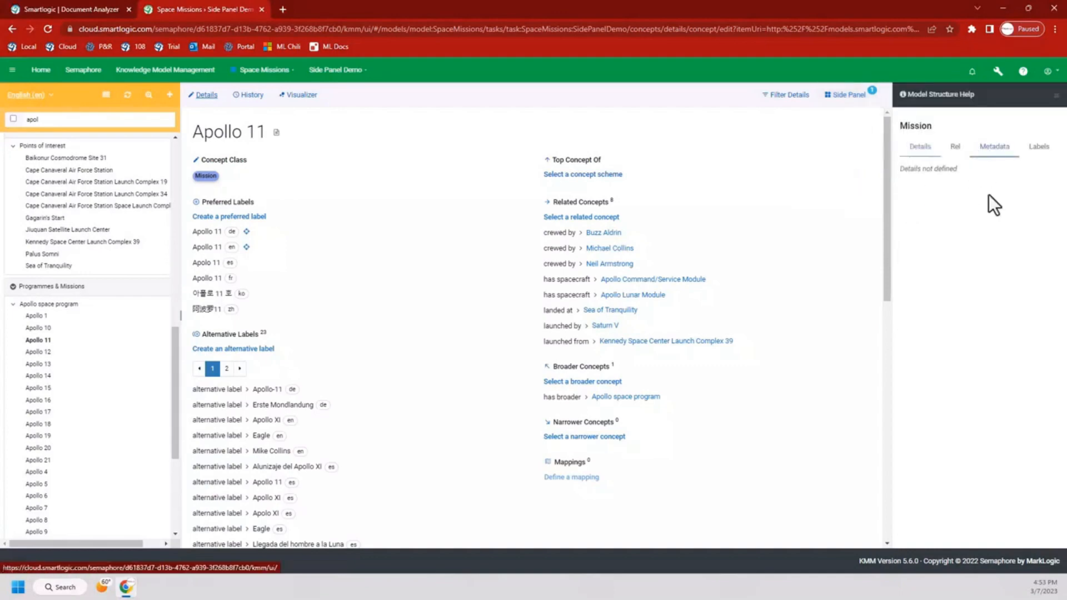
click(951, 149)
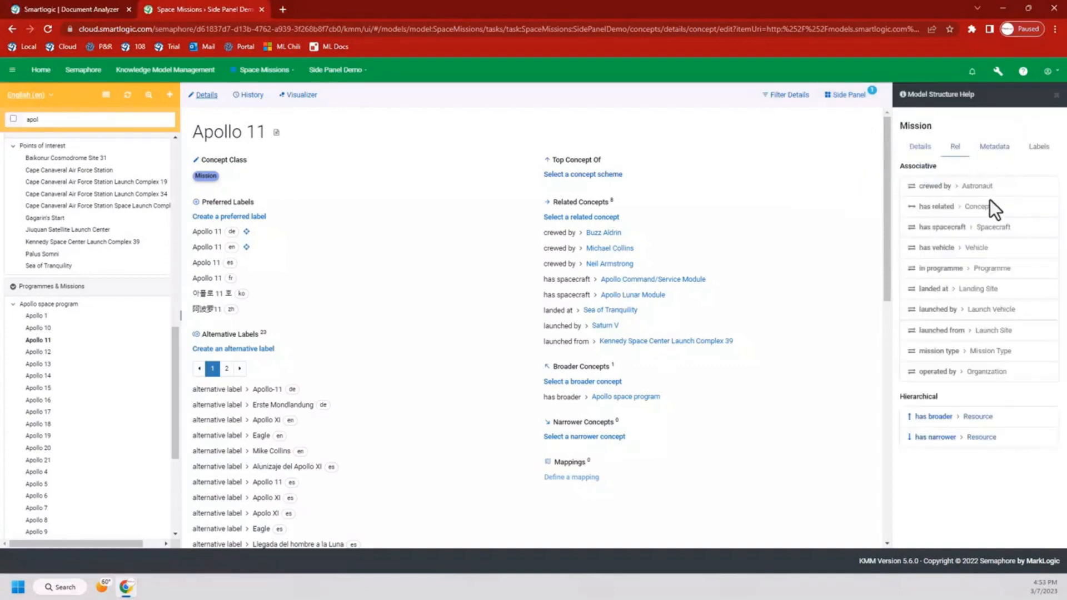
click(994, 149)
Open Text Analytics for Apollo 11, look through the desktop folder "Apollo text mine files" and return to the model
click(846, 98)
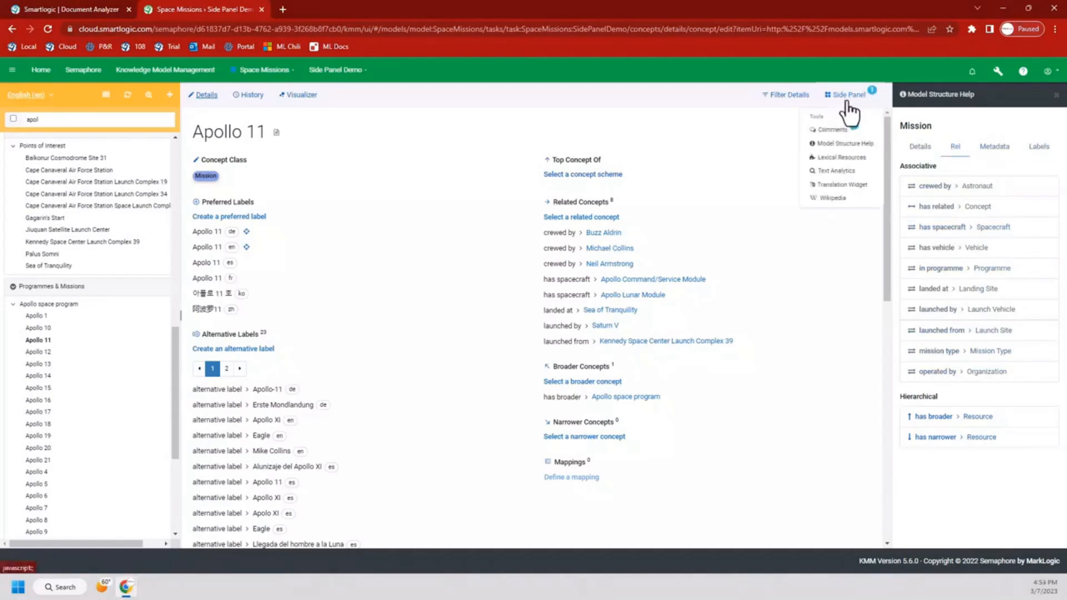
click(844, 172)
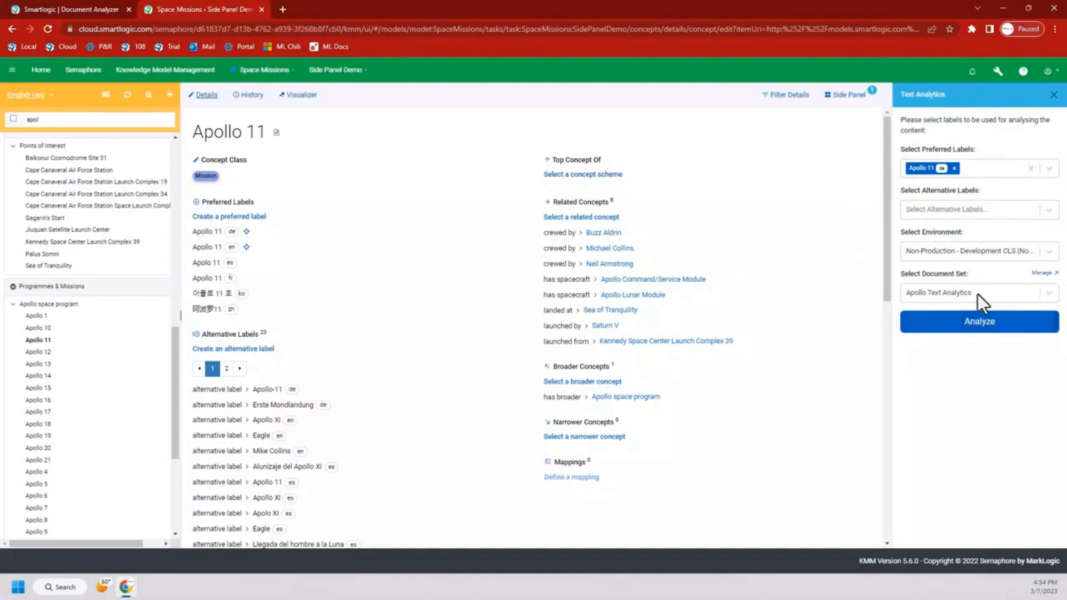
click(1008, 14)
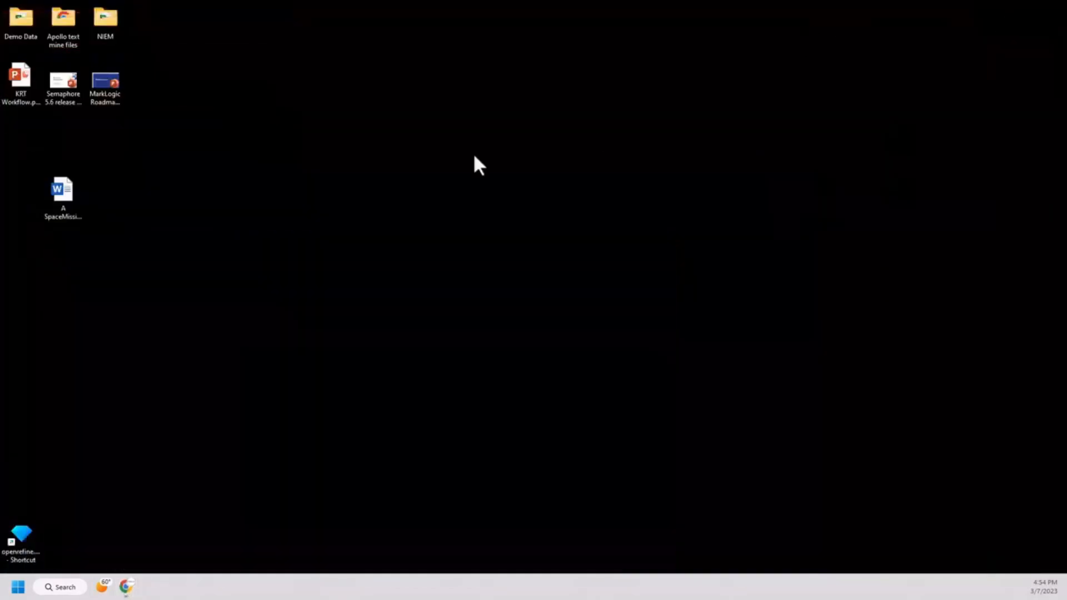
double_click(69, 18)
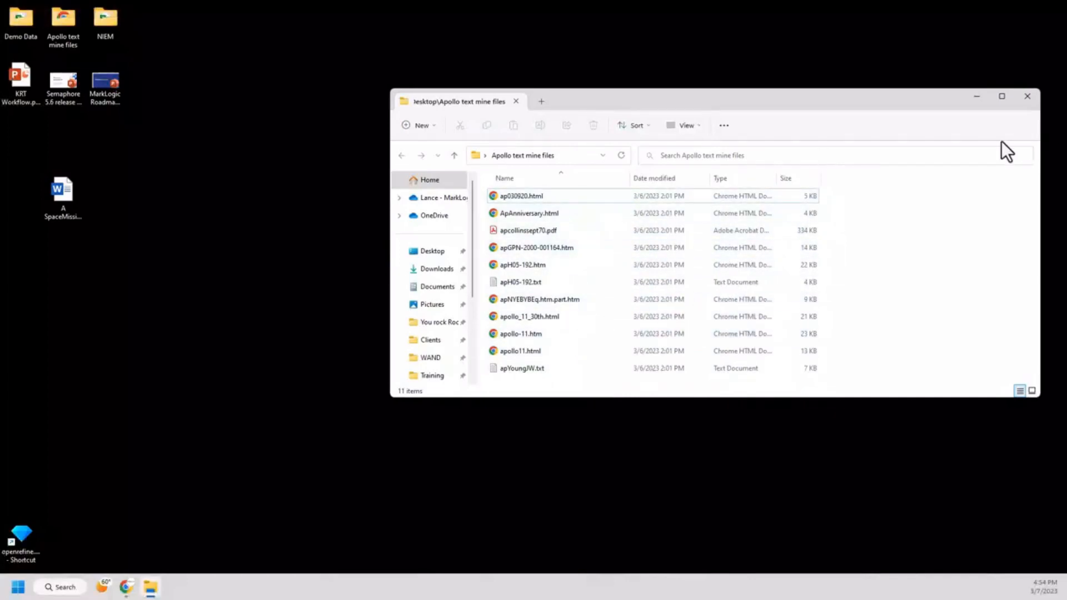
click(1028, 99)
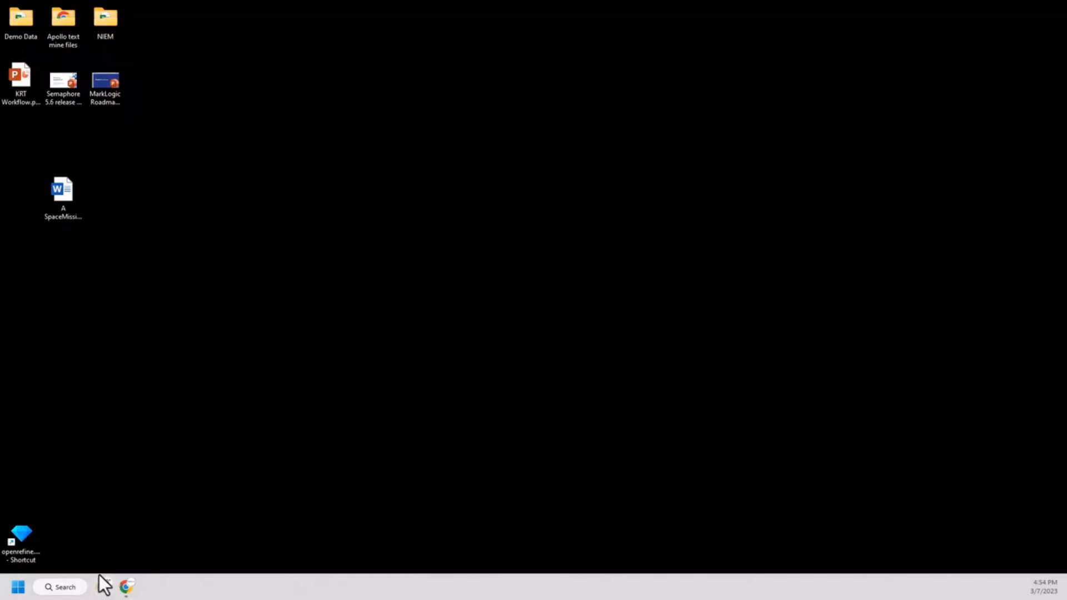
click(126, 586)
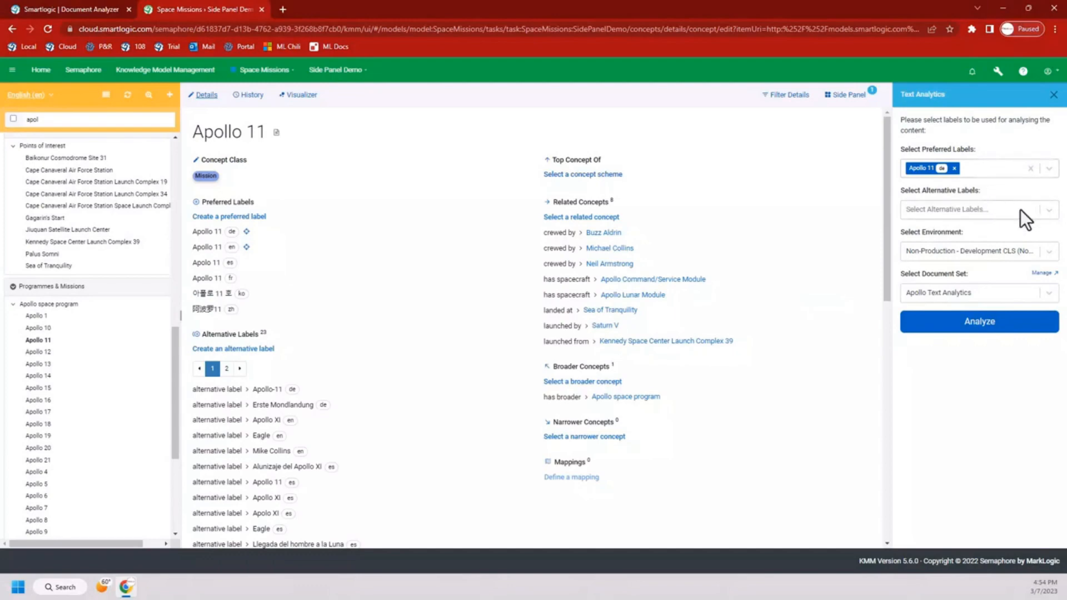
Analyze the Apollo Text Analytics document set with the Apollo 11 label and view the results and proximate candidates
click(978, 324)
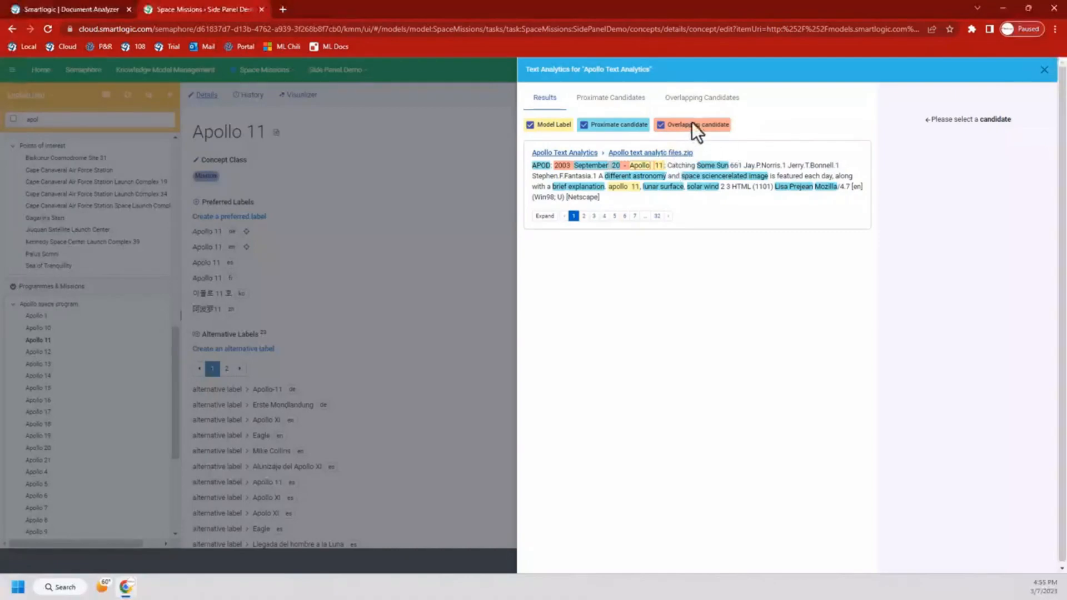
click(582, 217)
click(574, 184)
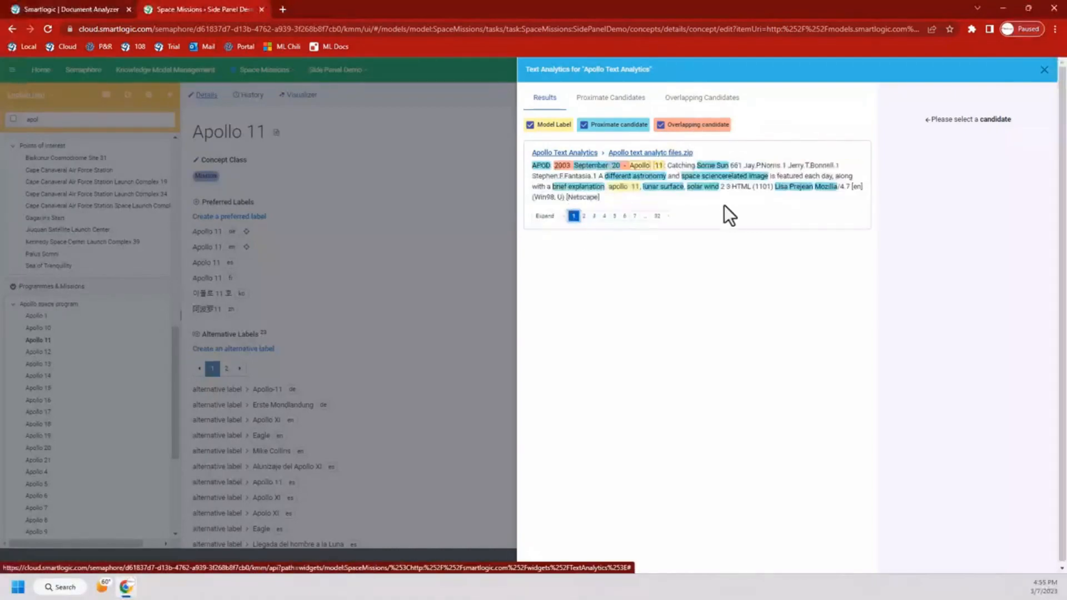
click(616, 106)
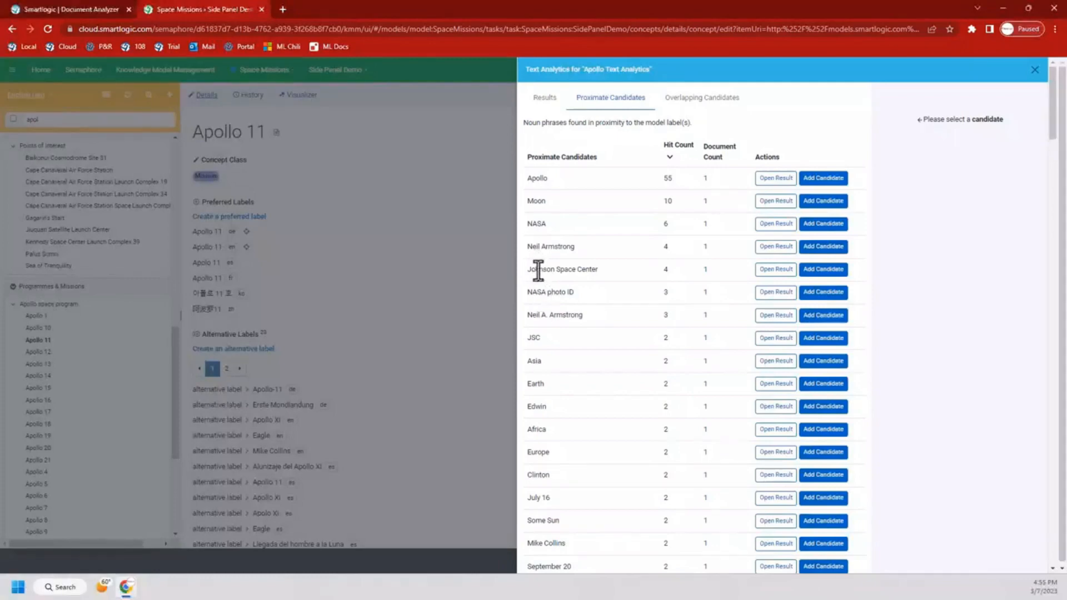
Stage the proximate candidate Johnson Space Center as a new concept with Points of Interest as its parent
click(824, 271)
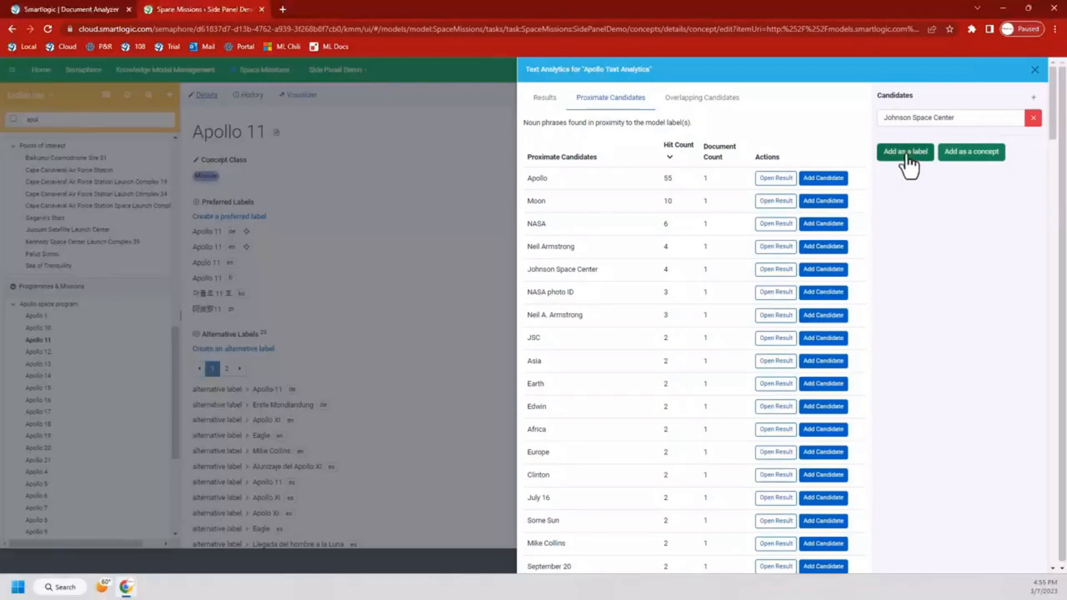
click(966, 150)
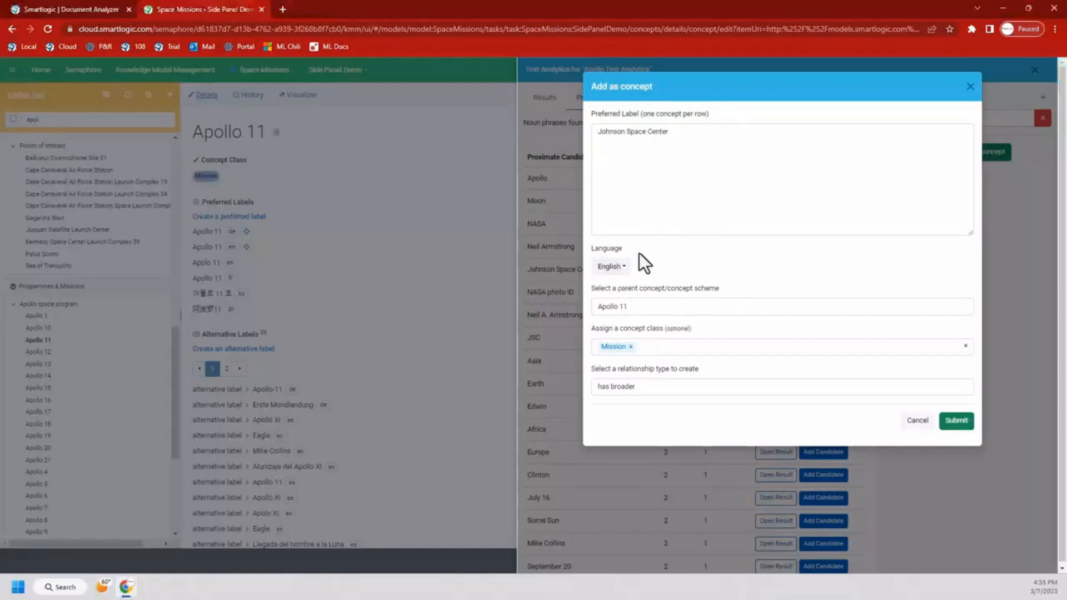
click(661, 306)
drag(664, 309, 465, 321)
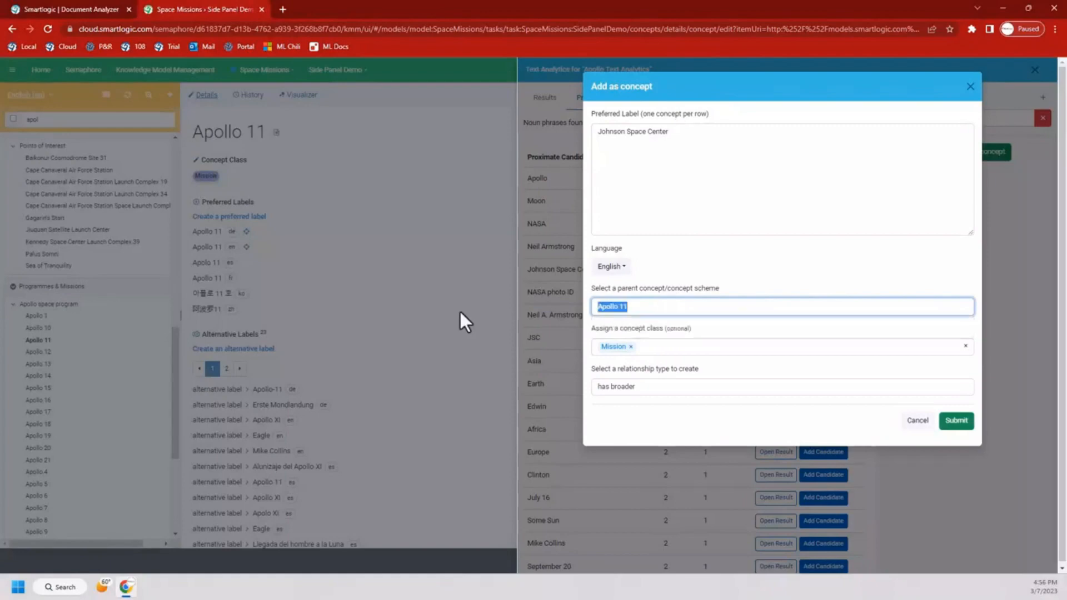
key(BackSpace)
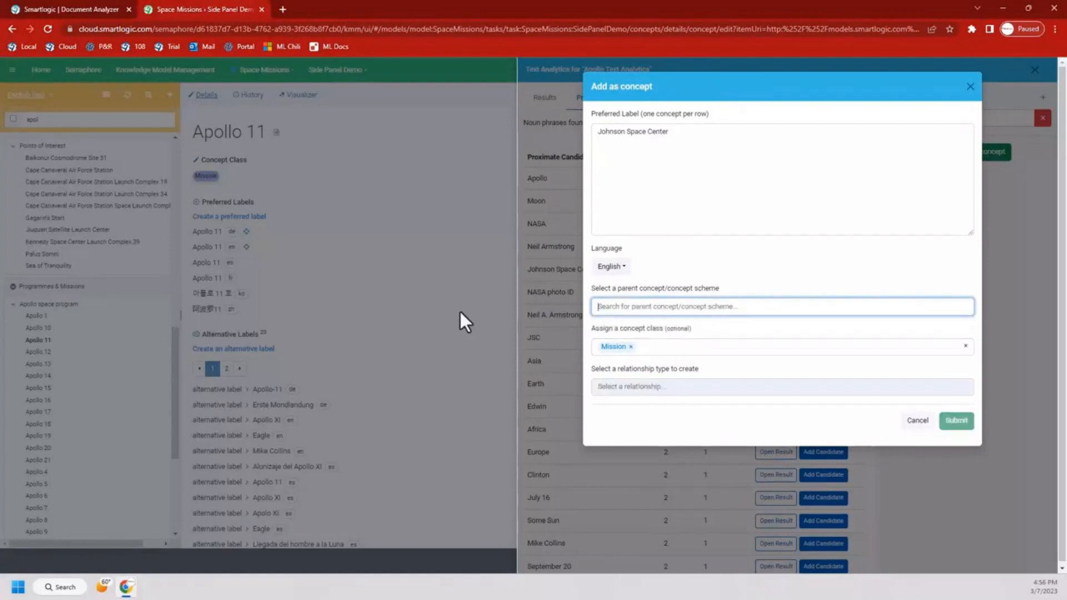
text(poi)
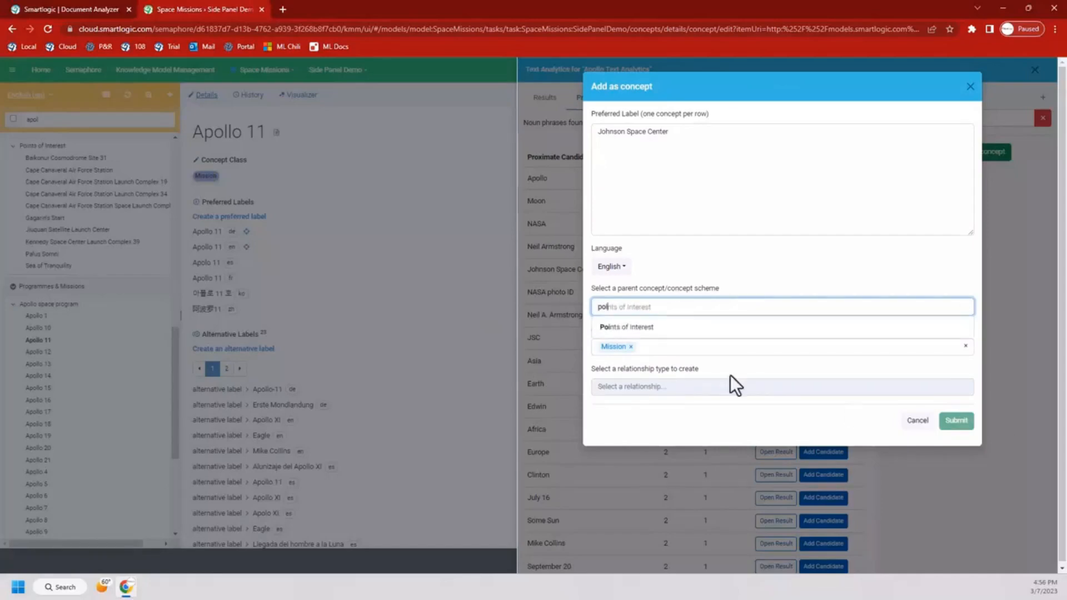
click(635, 330)
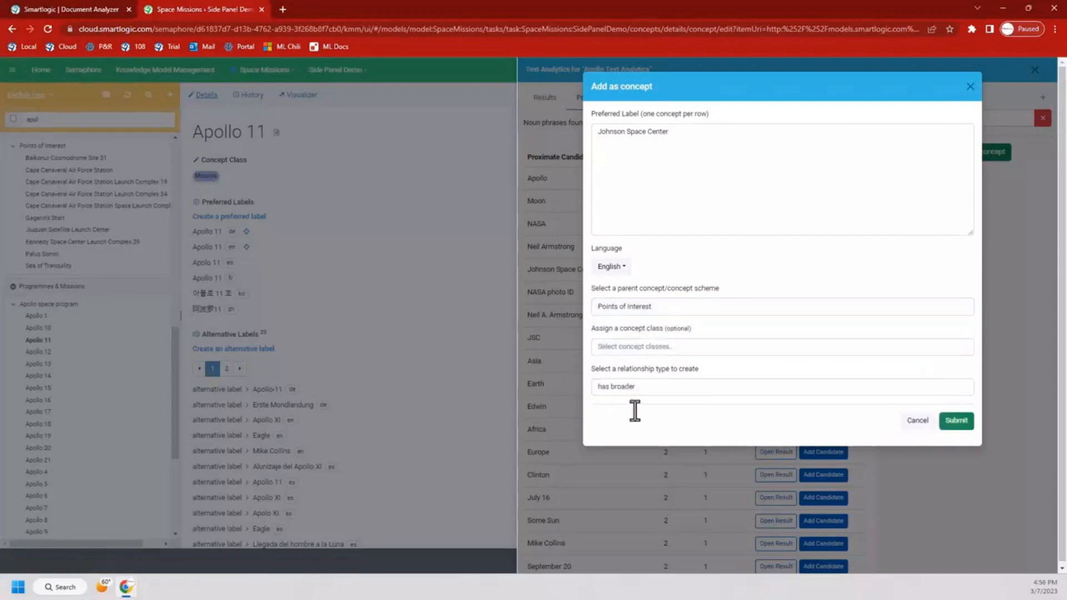
Assign the Flight Control Site class to the new Johnson Space Center concept and submit it
click(639, 347)
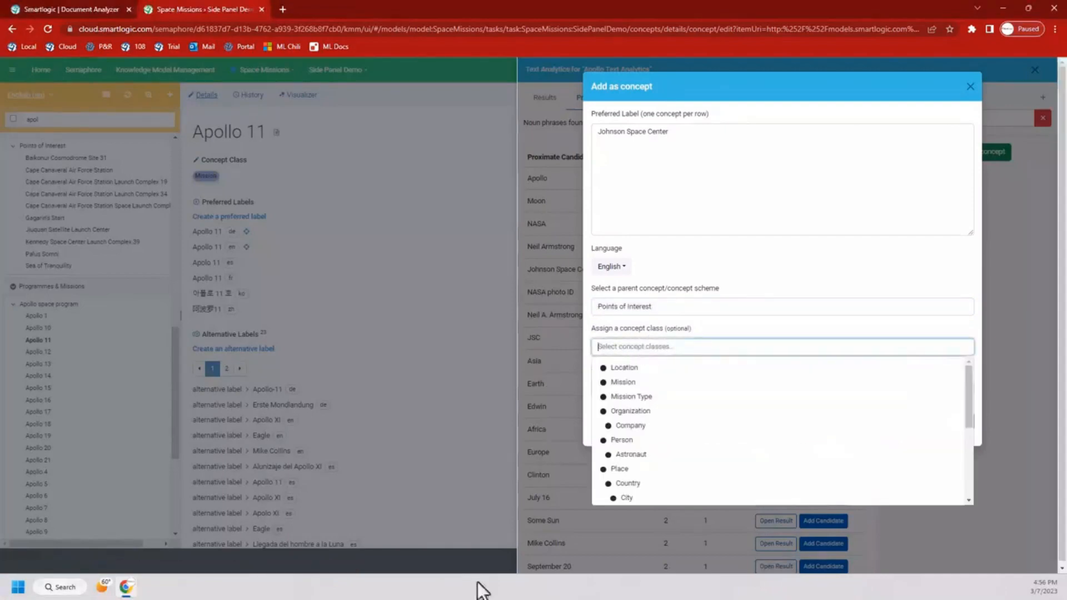
scroll(688, 437, down, 2)
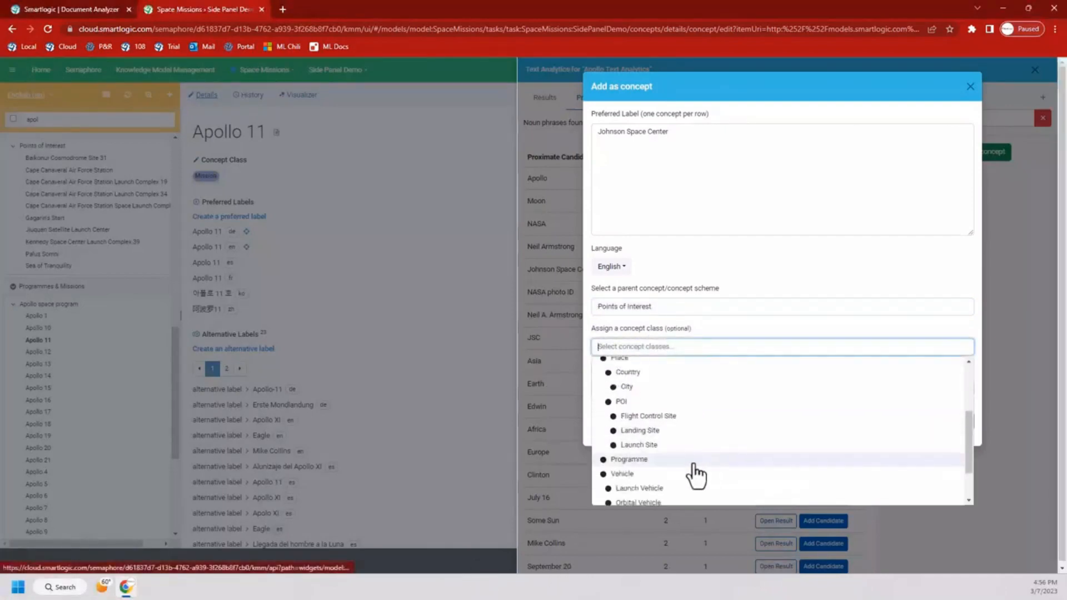
click(646, 421)
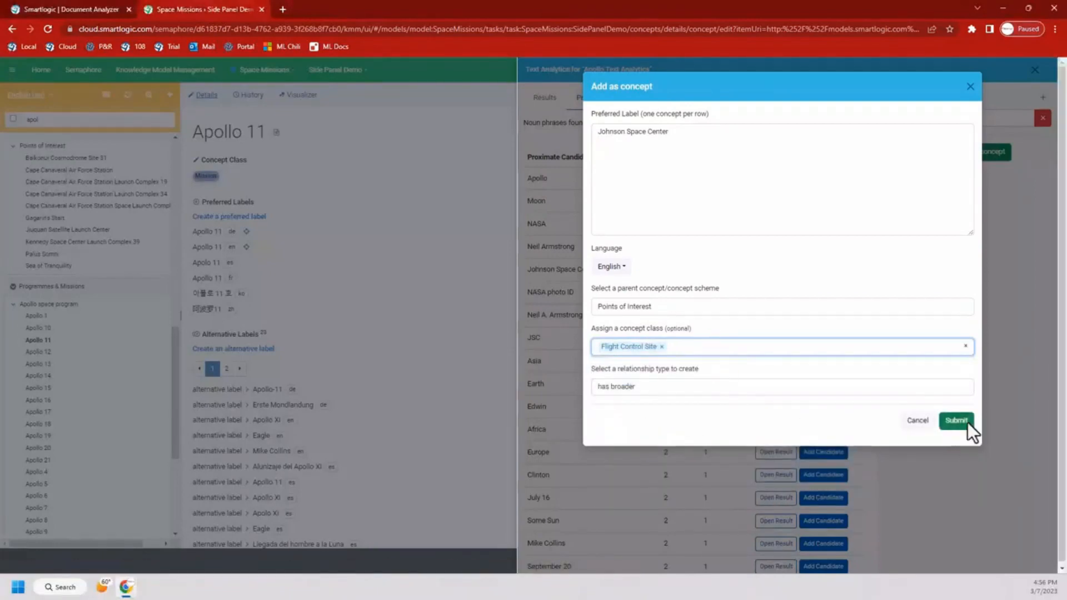
click(961, 424)
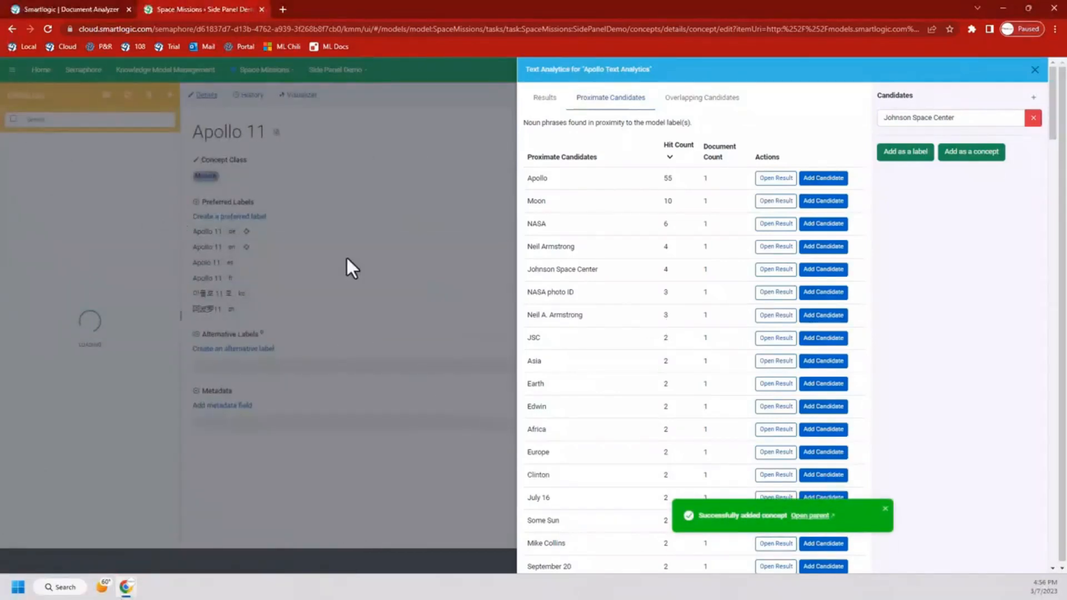
Close the analysis results and open the Johnson Space Center concept by searching for "john"
click(1034, 72)
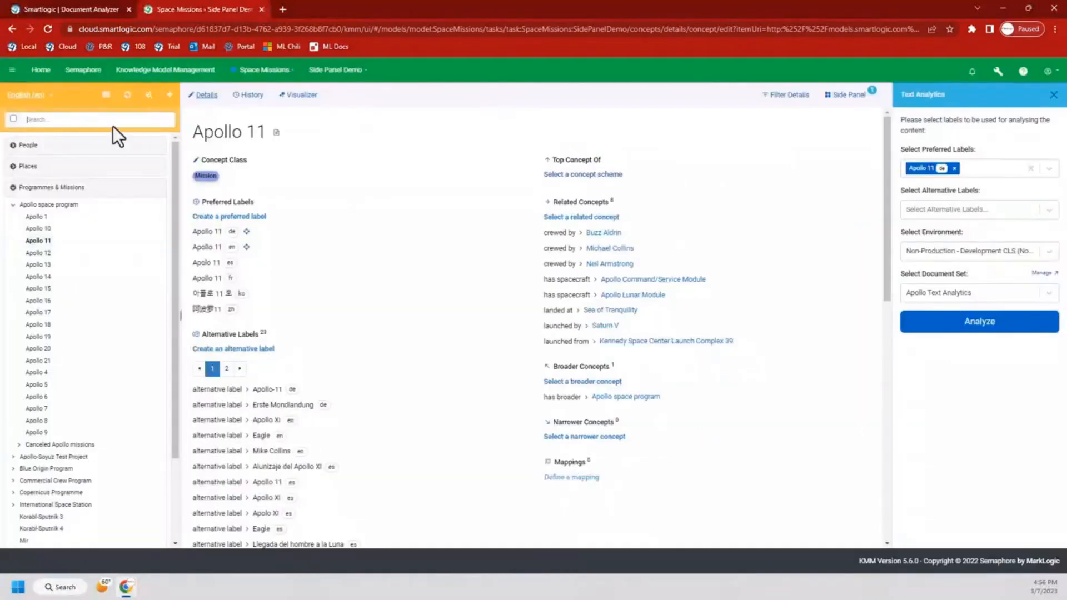
click(119, 116)
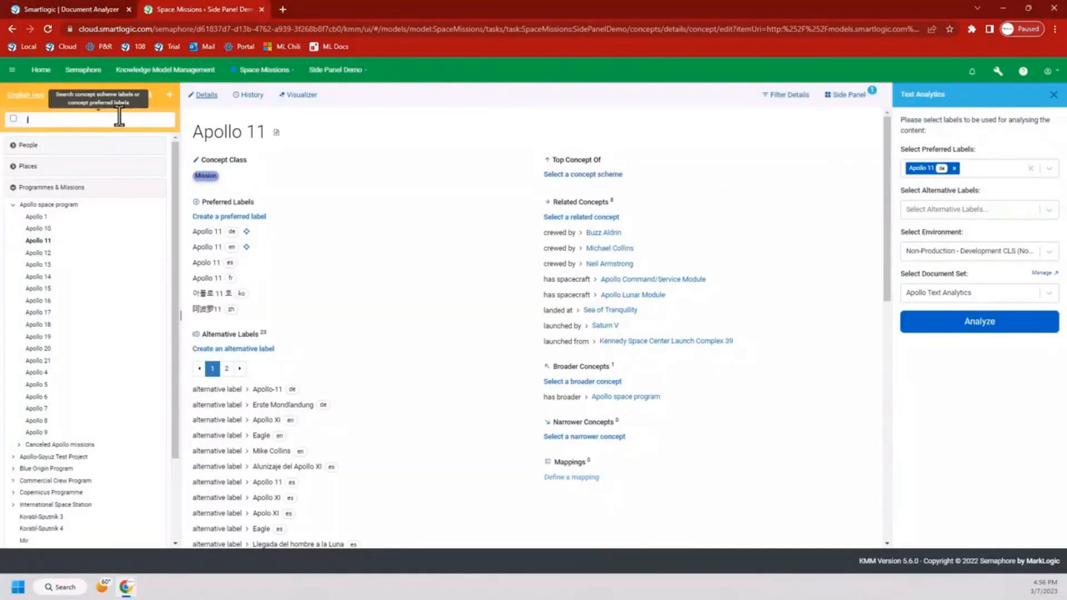
text(john)
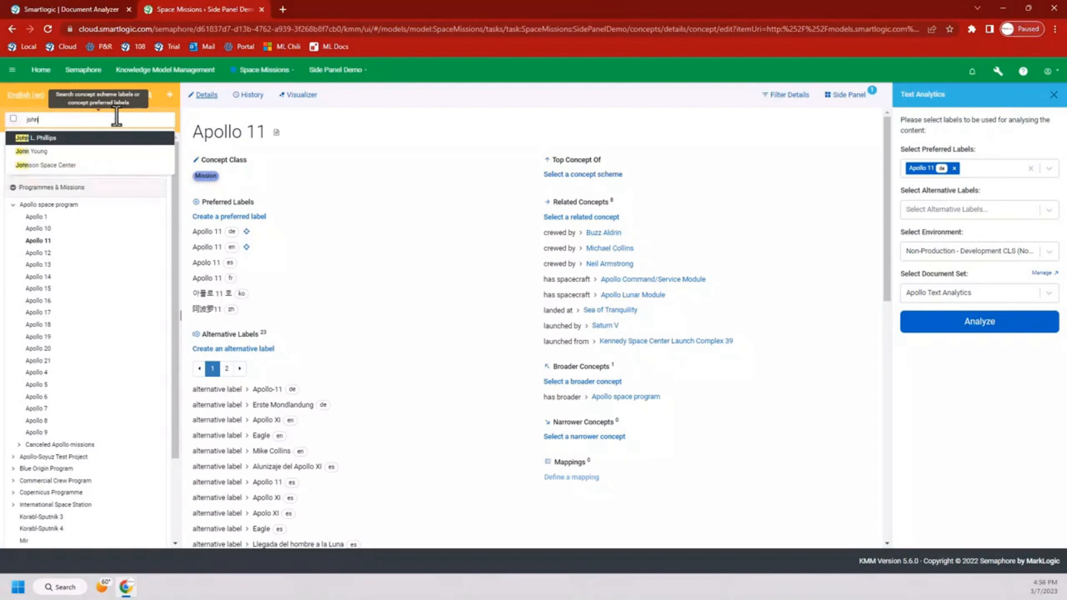
click(45, 166)
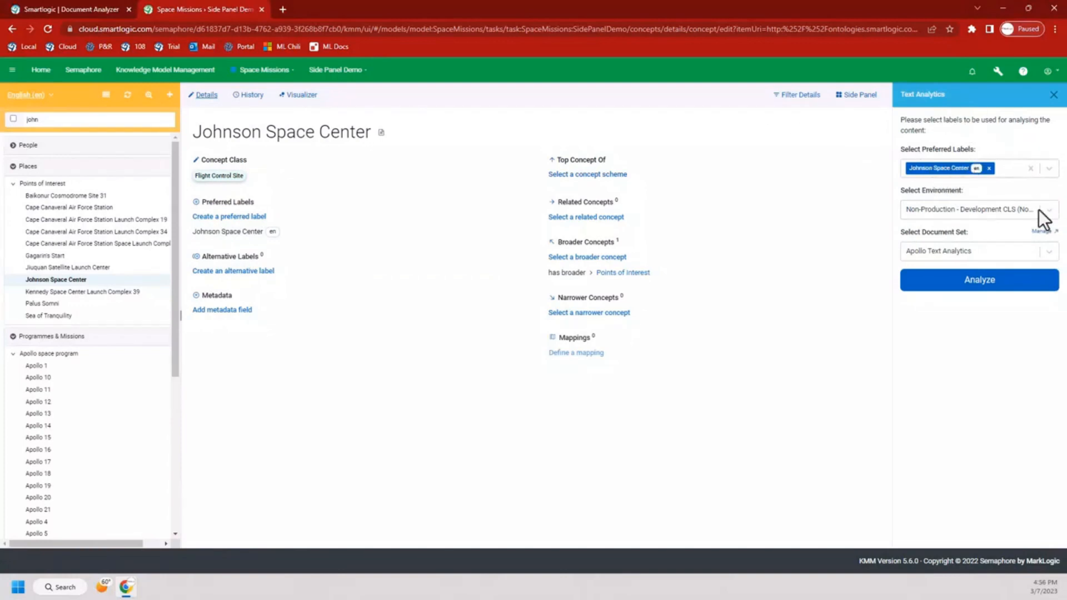
Analyze the Apollo Text Analytics document set for Johnson Space Center and add the proximate candidate JSC as an English alternative label
click(982, 300)
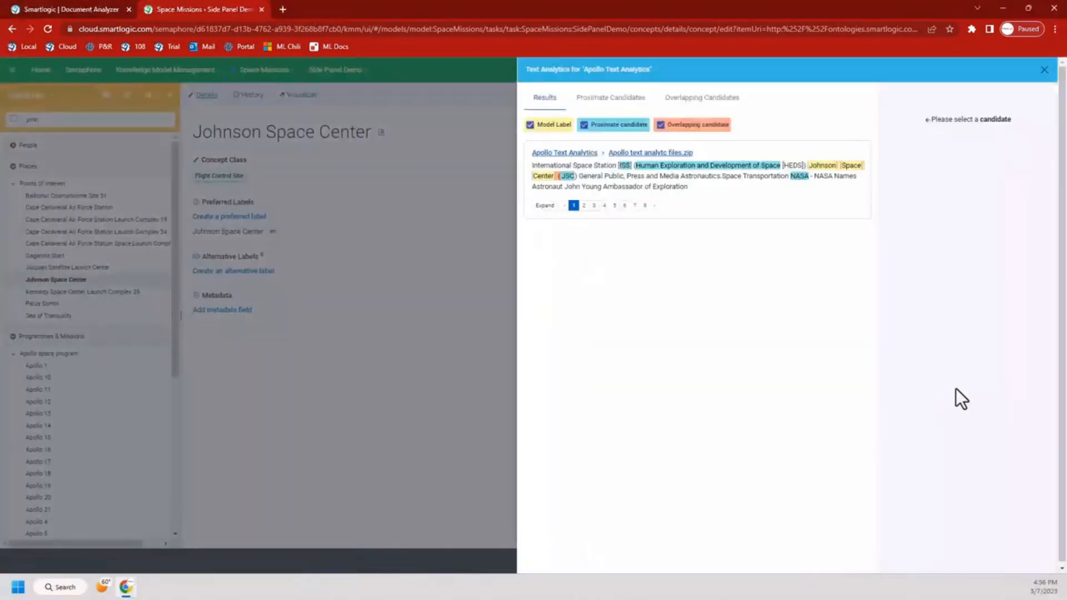
click(622, 100)
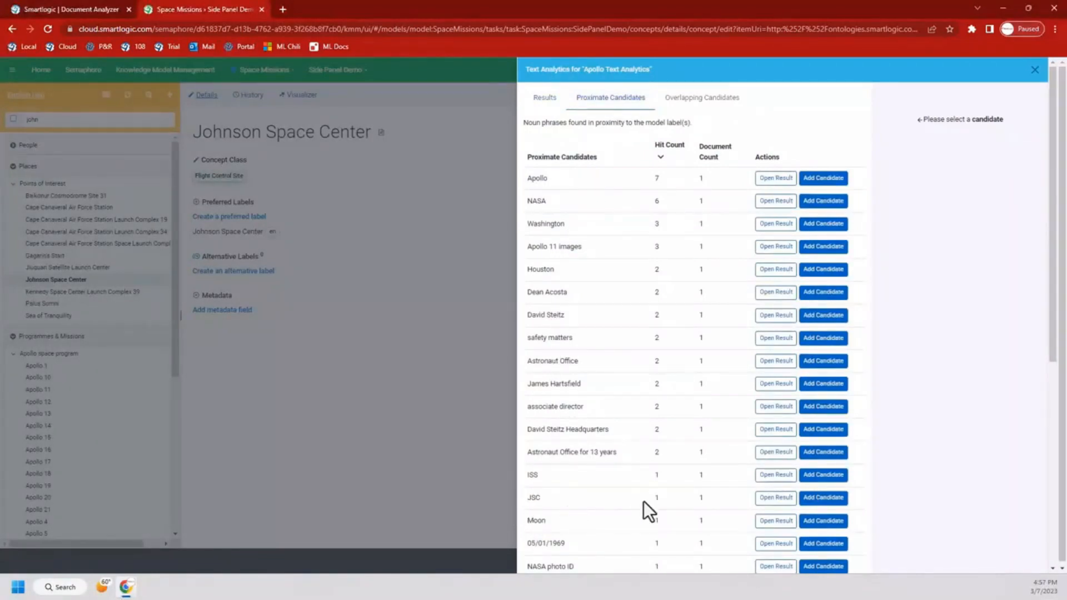
click(835, 500)
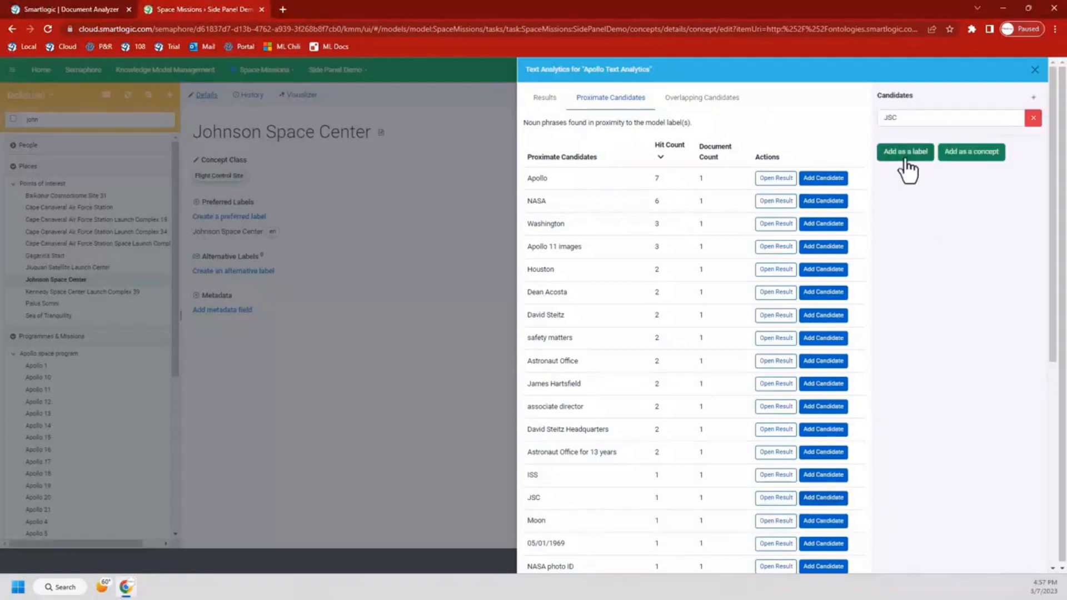
click(906, 160)
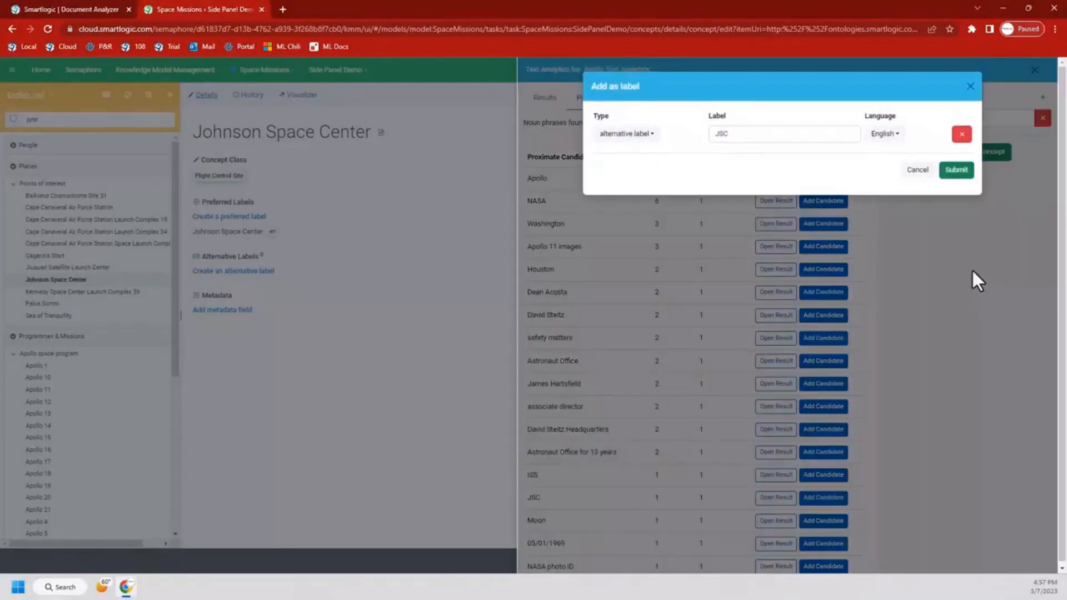
click(628, 135)
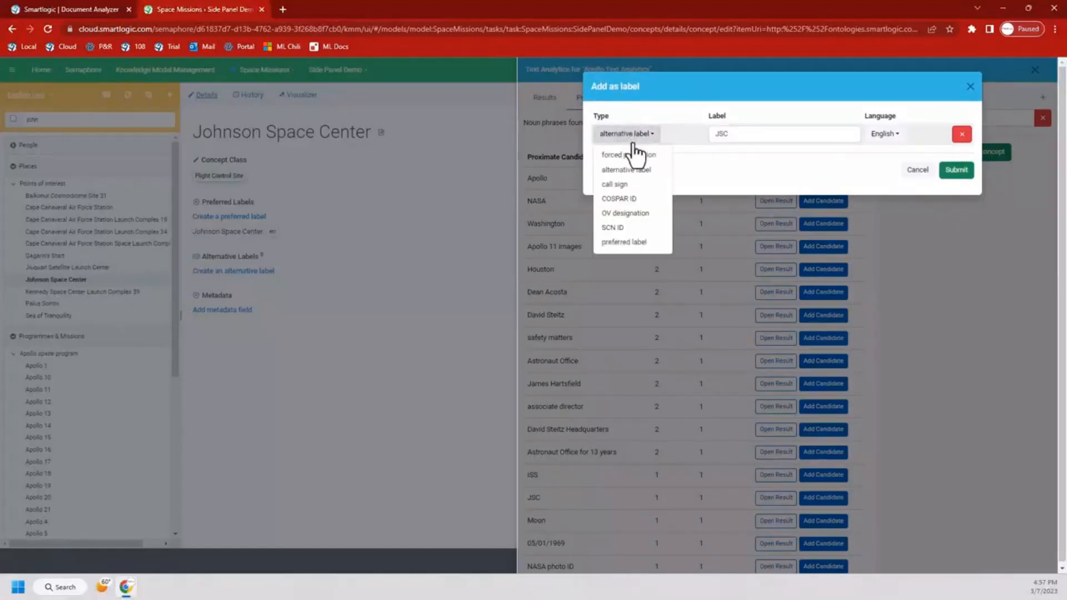
click(655, 112)
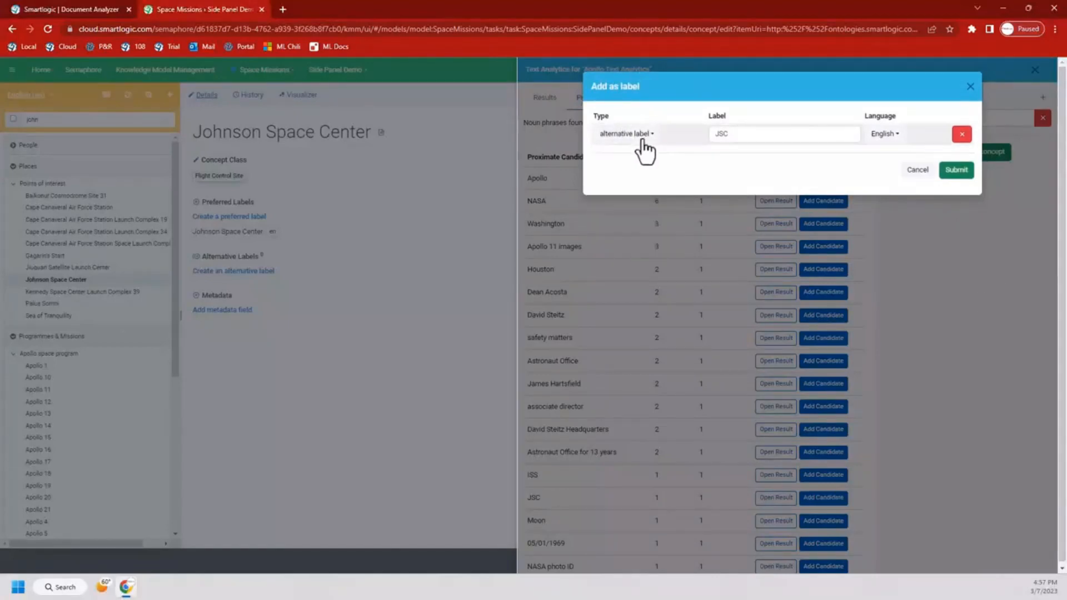
click(957, 174)
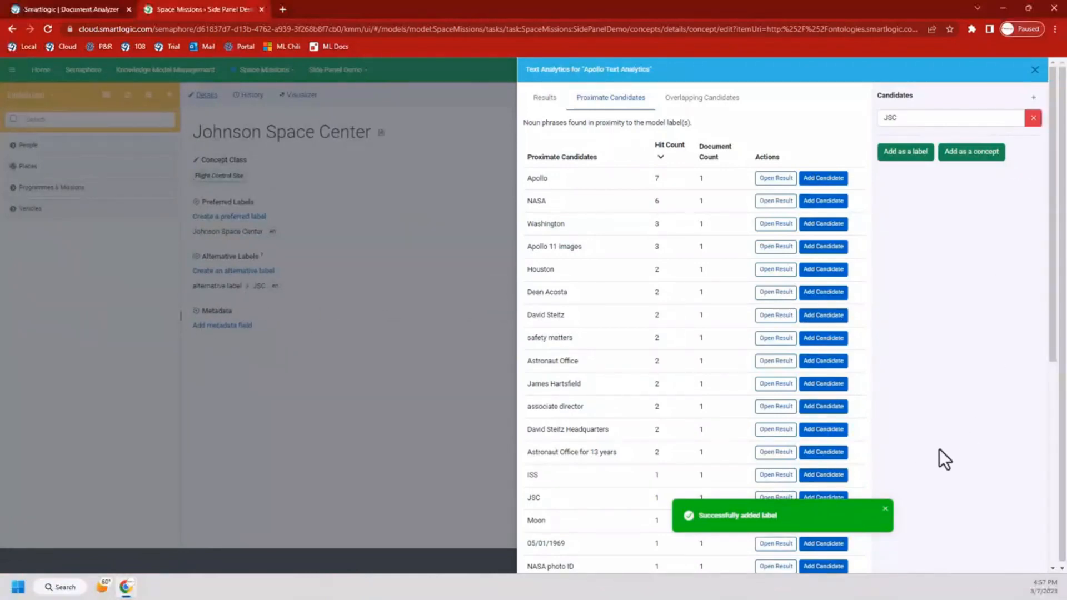
click(1033, 70)
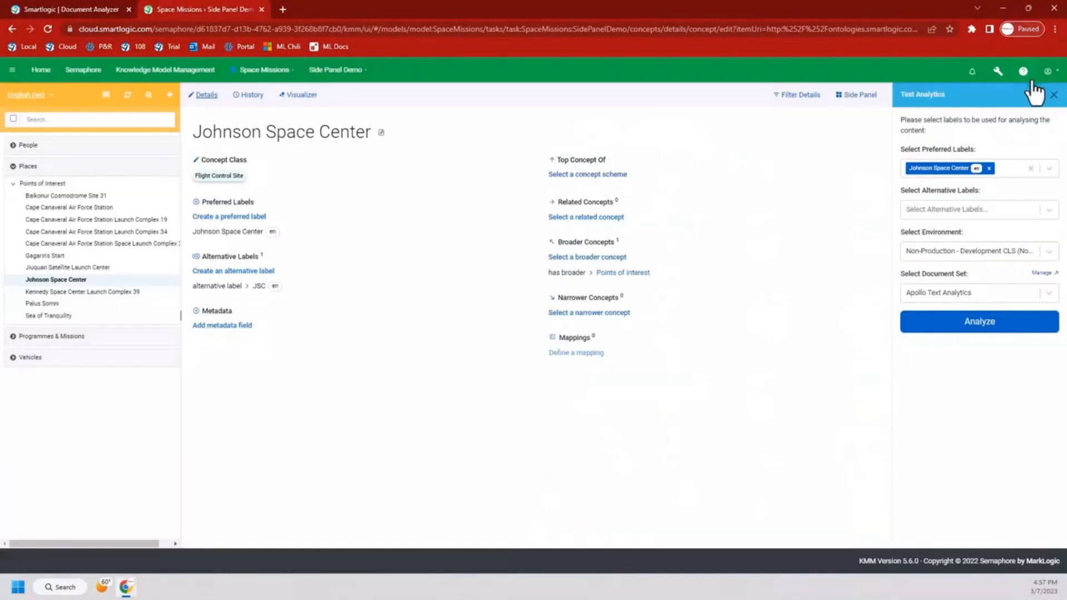
Open Lexical Resources for Johnson Space Center and look through its sign post terms, terminology clusters and WordNet senses
click(865, 95)
click(856, 161)
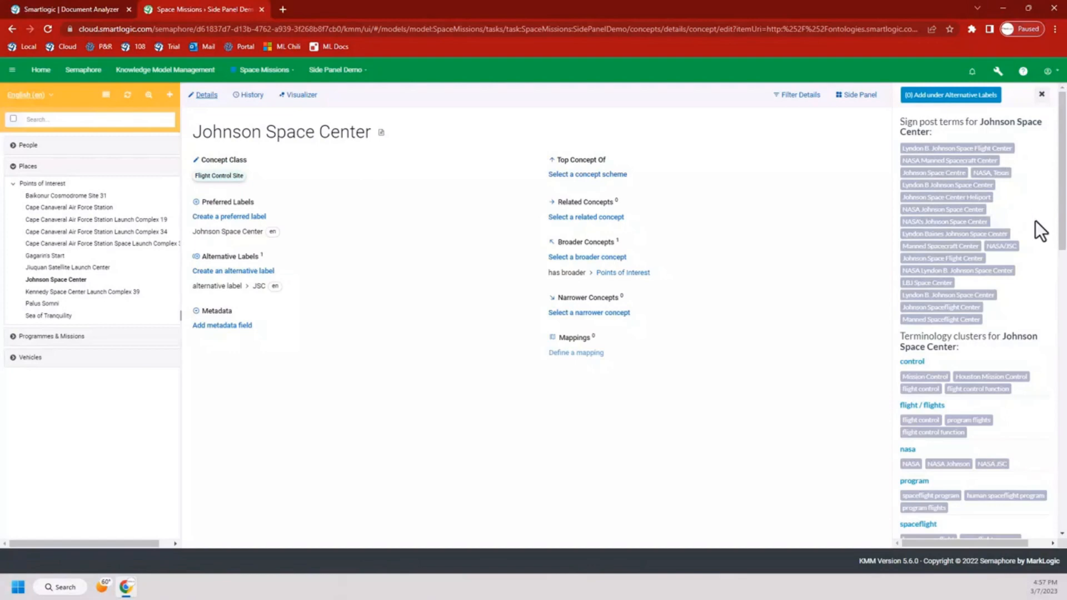
scroll(1035, 233, down, 1)
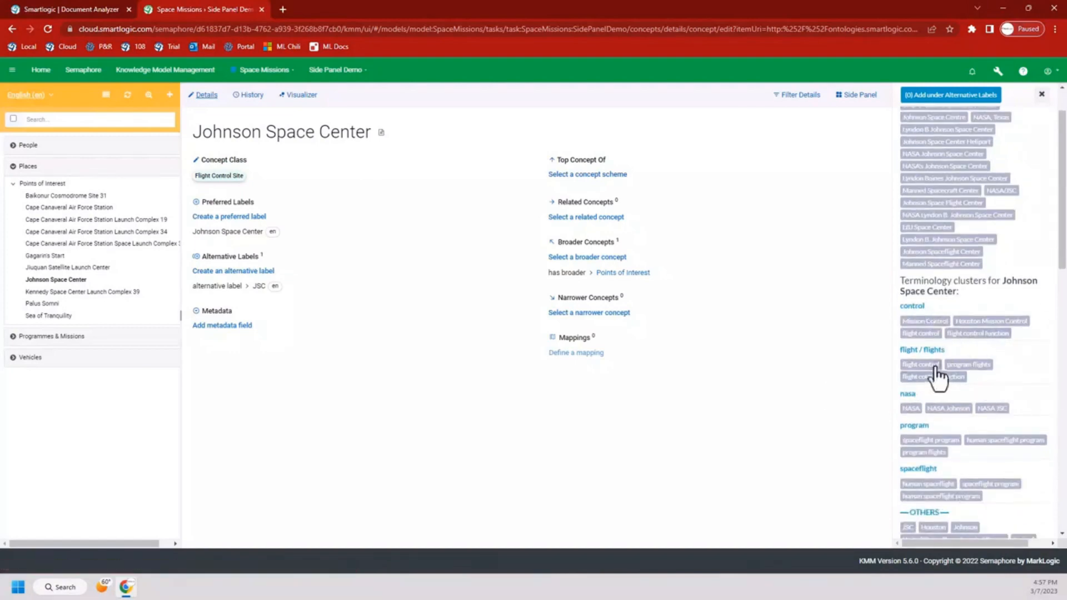
scroll(937, 373, down, 6)
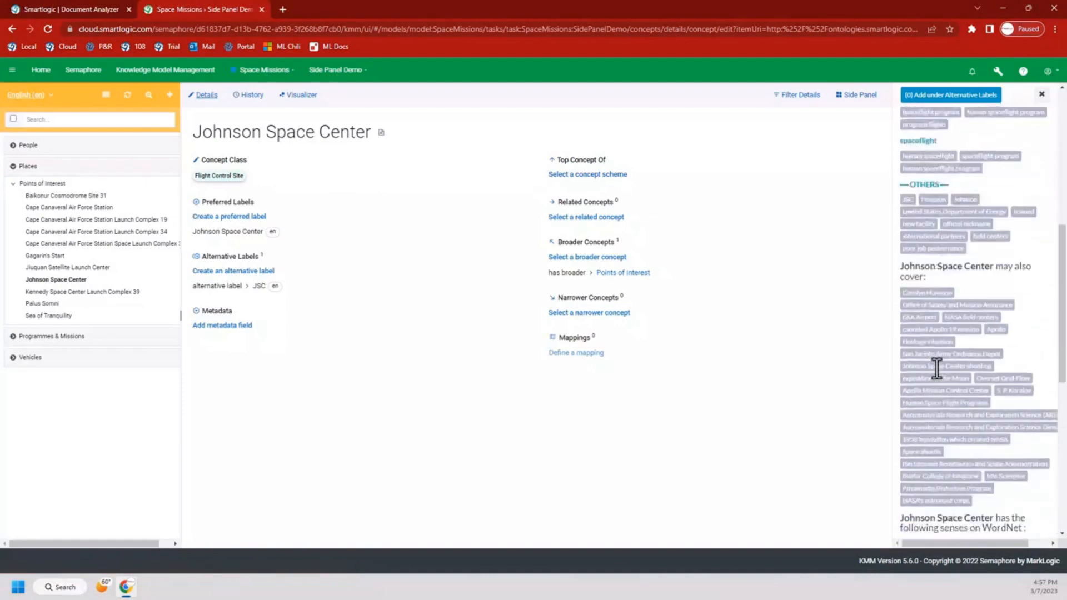
scroll(936, 368, down, 7)
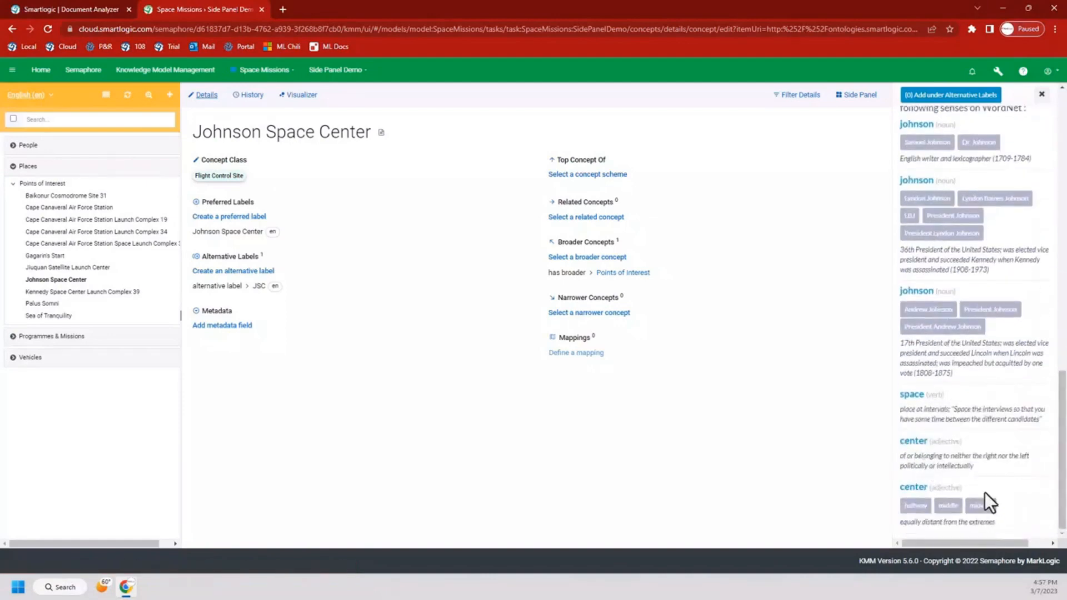
scroll(955, 439, up, 15)
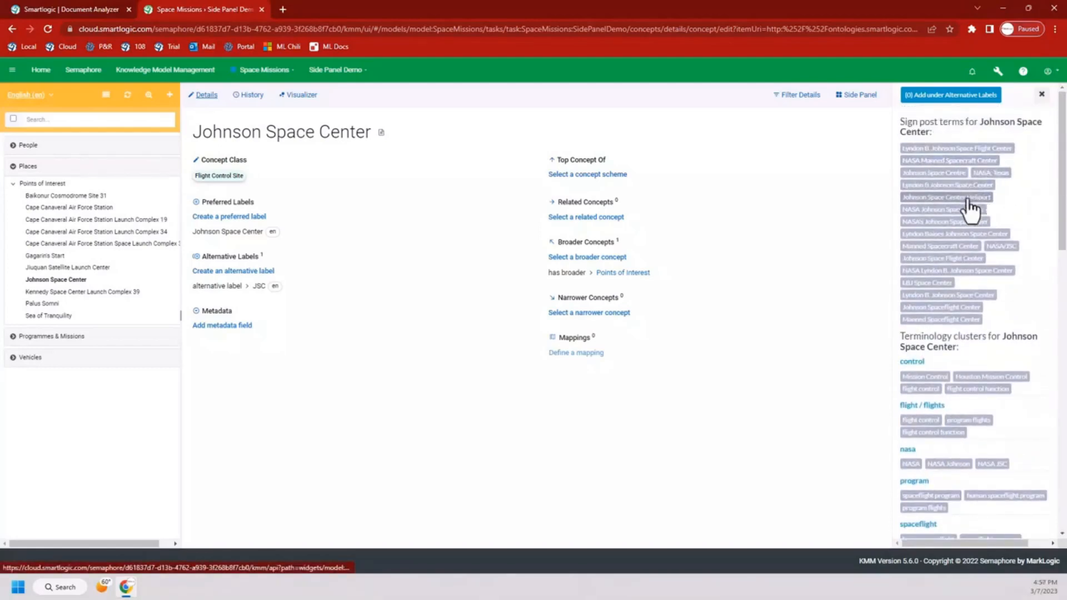
Add the suggested terms Johnson Space Centre, Mission Control and flight control as English alternative labels of Johnson Space Center
click(928, 173)
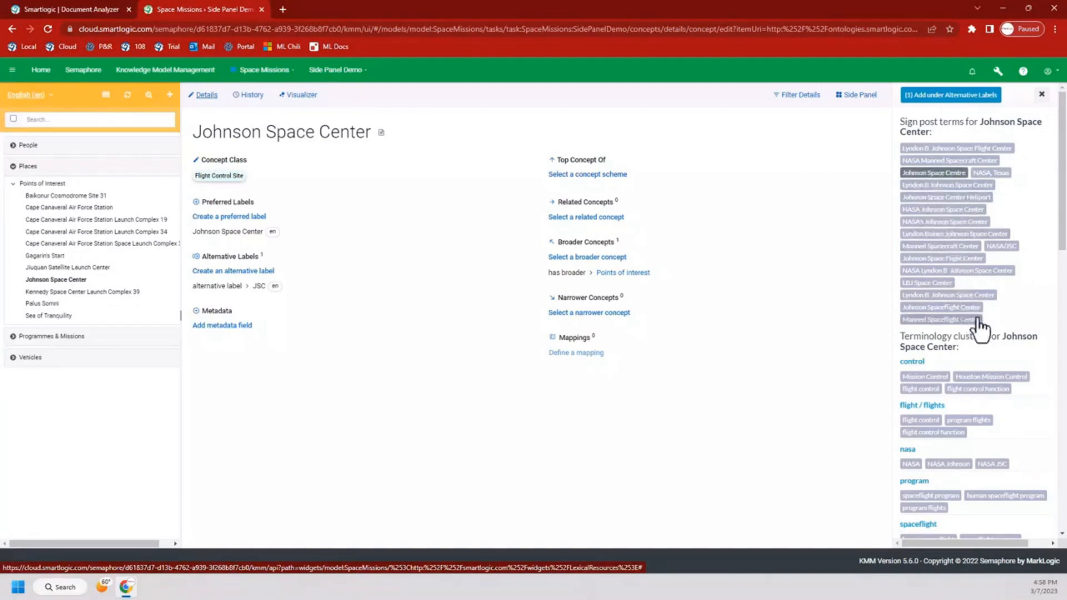
click(917, 378)
click(920, 389)
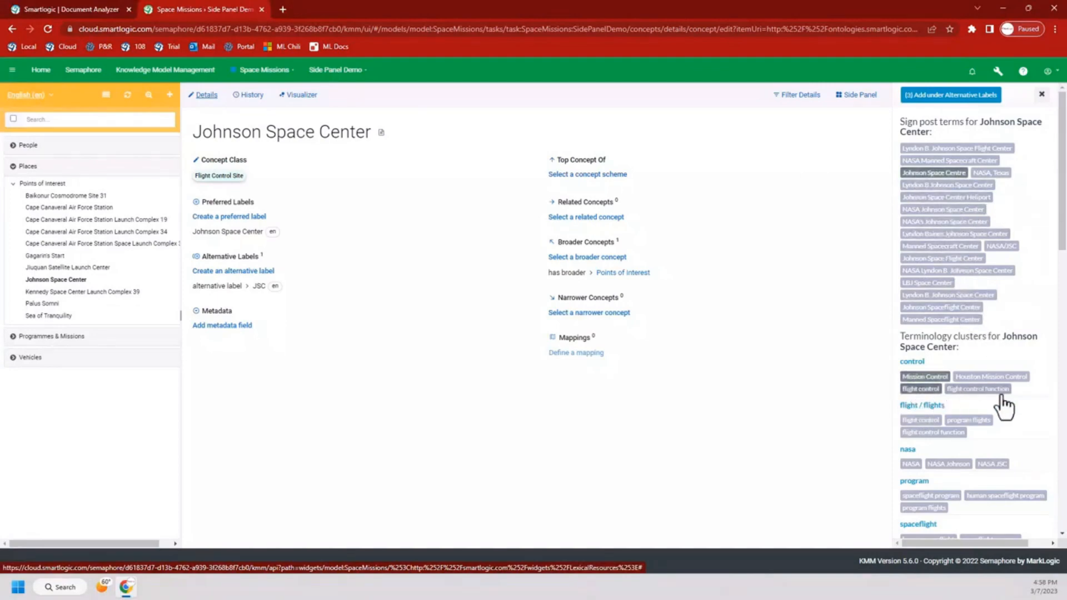
click(945, 99)
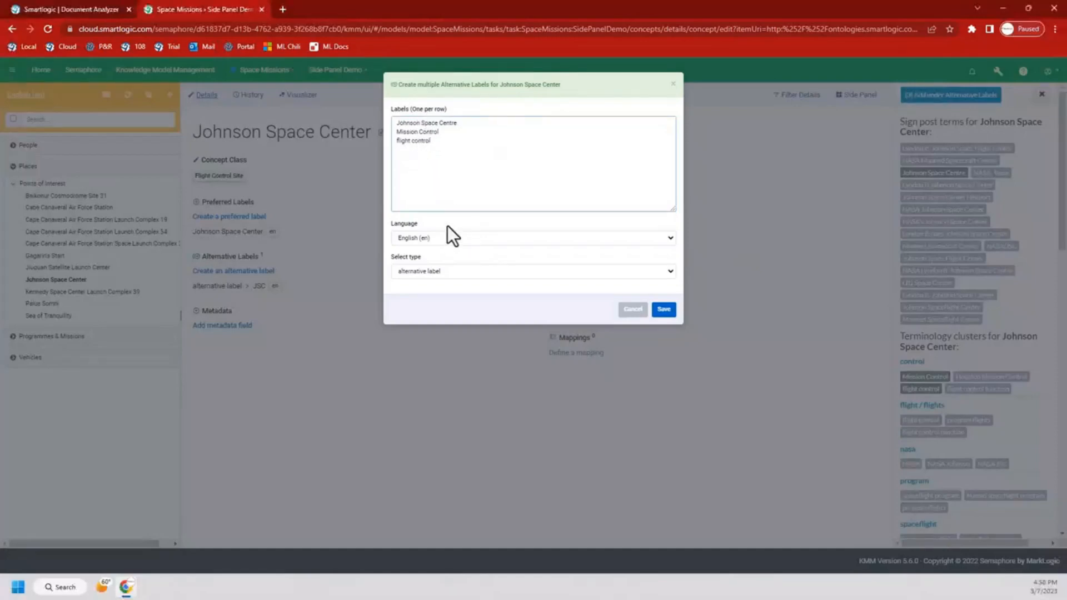
click(446, 272)
click(445, 273)
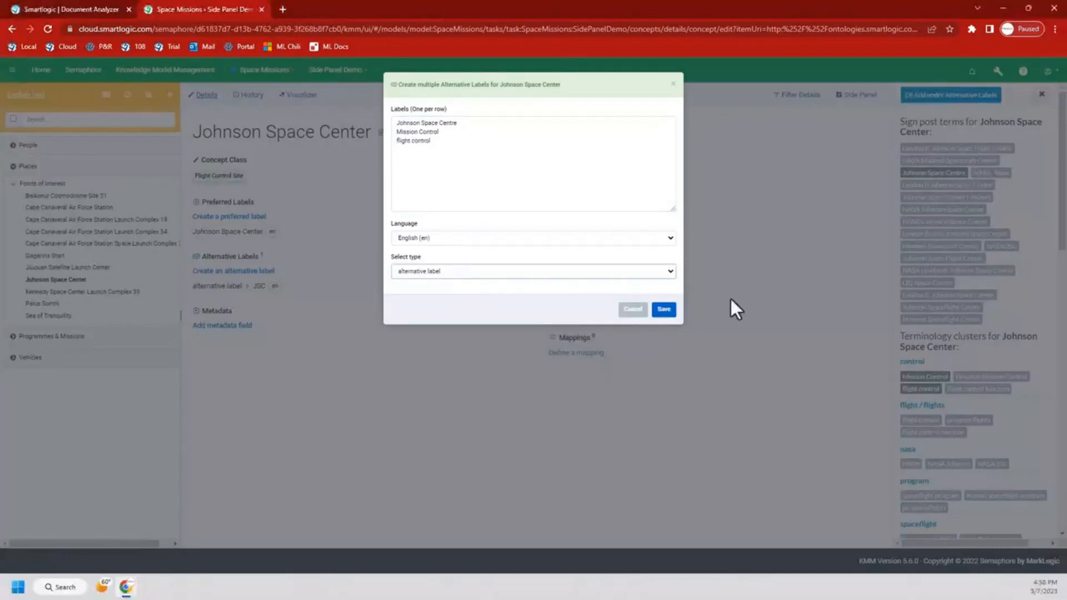
click(665, 309)
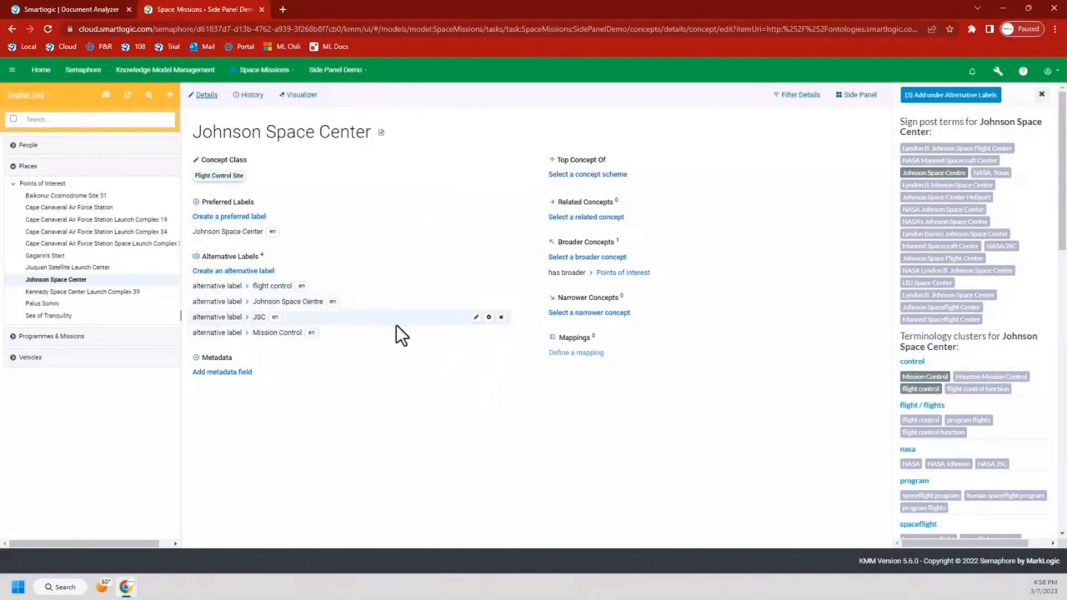
Translate all labels of Johnson Space Center from English to Spanish with the Translation Widget
click(858, 97)
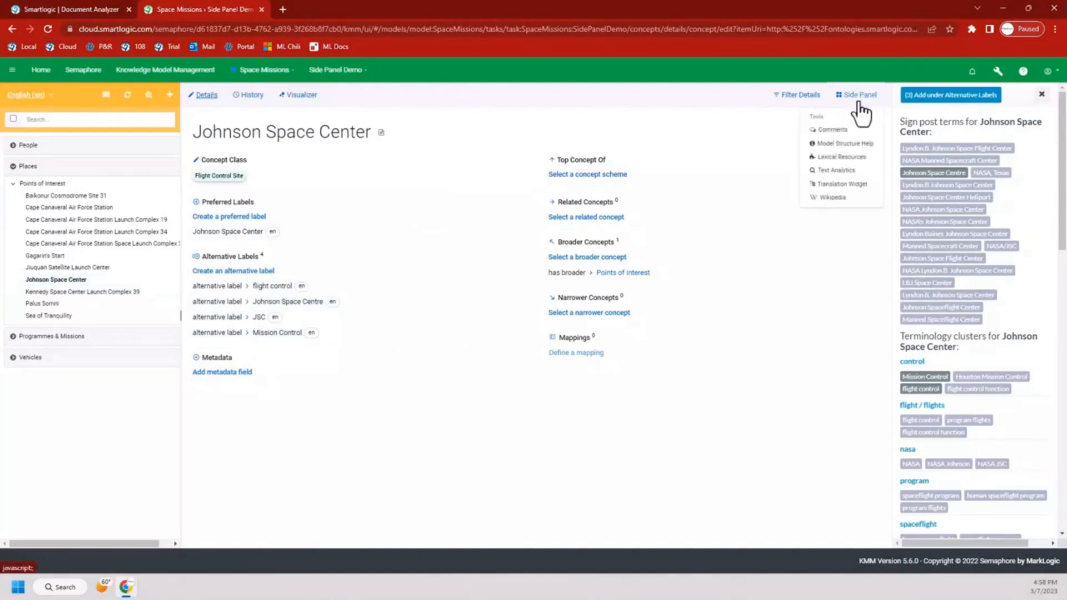
click(841, 184)
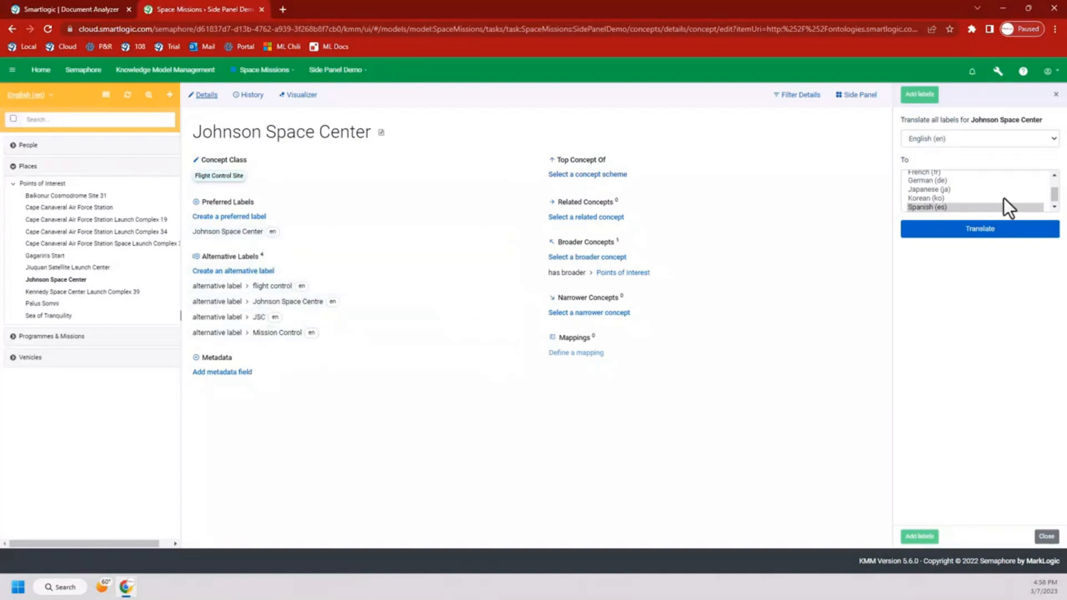
scroll(992, 201, up, 1)
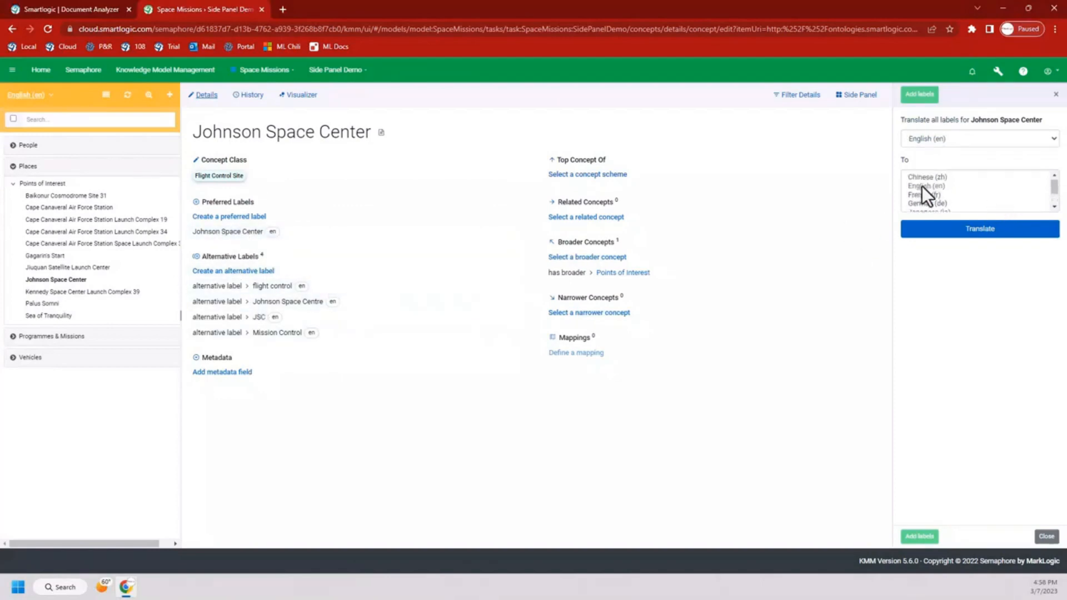
scroll(921, 185, down, 1)
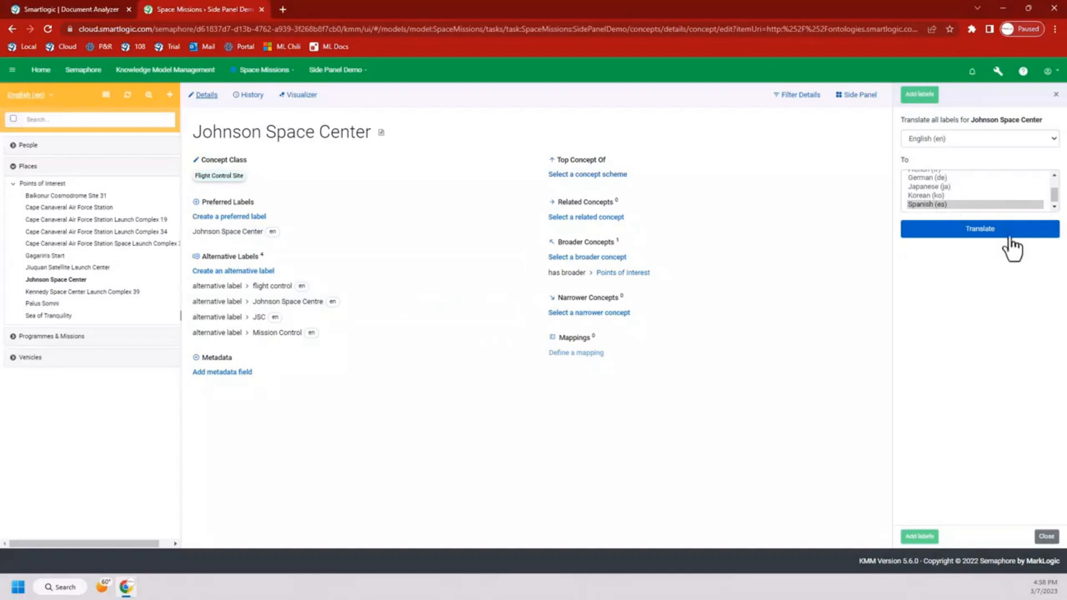
scroll(950, 196, up, 1)
scroll(954, 175, down, 2)
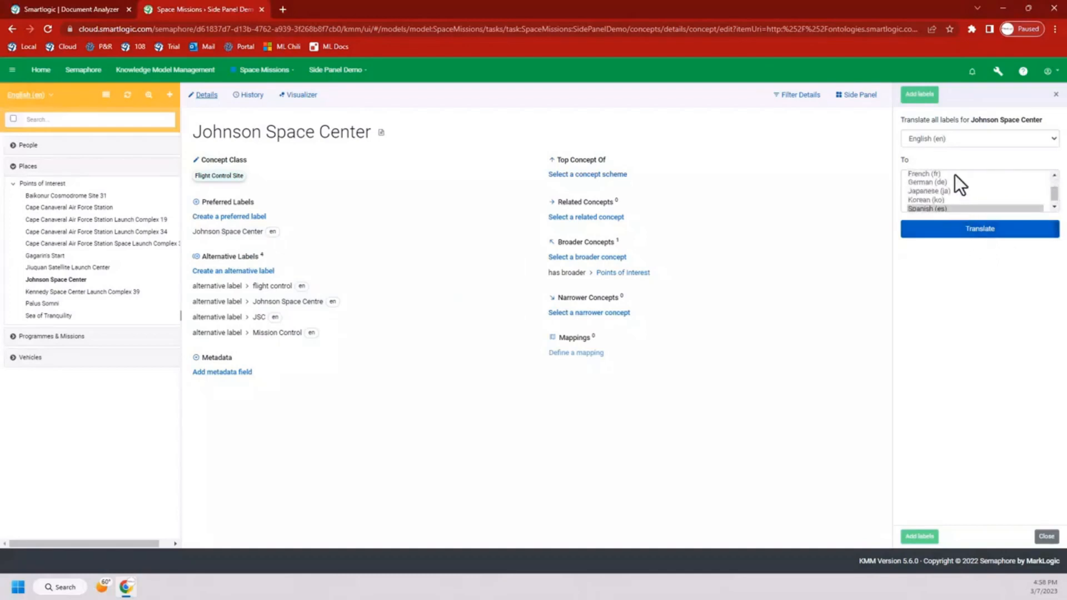
scroll(958, 202, up, 2)
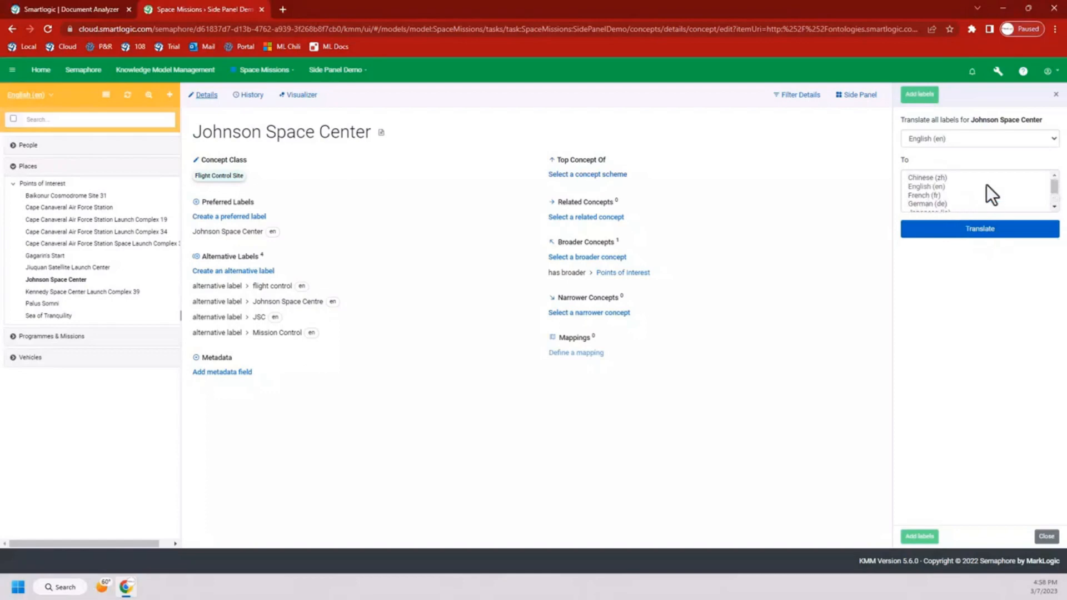
scroll(979, 176, down, 2)
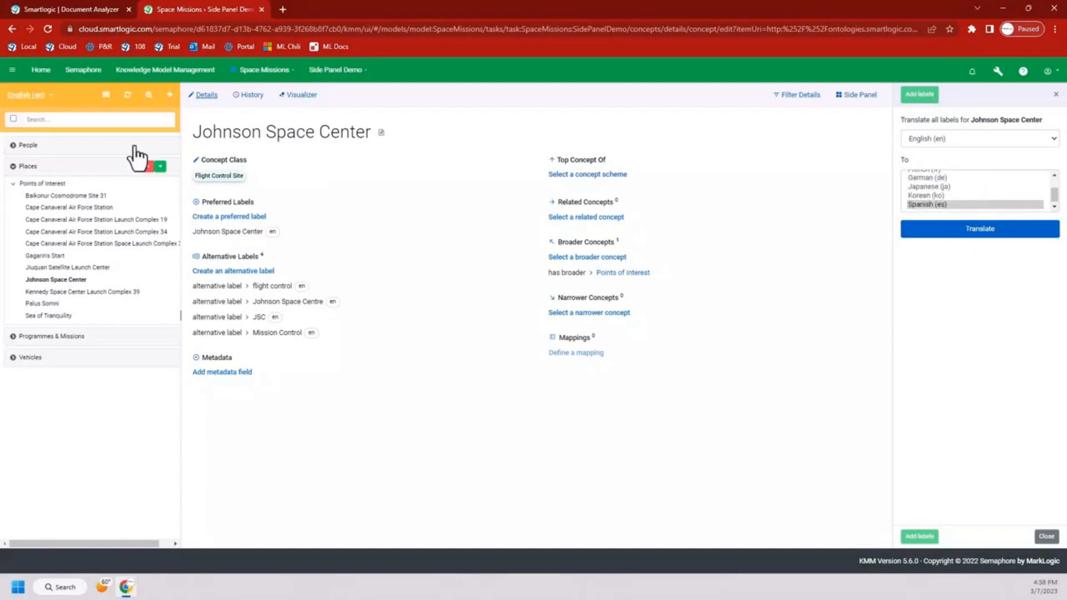
click(974, 238)
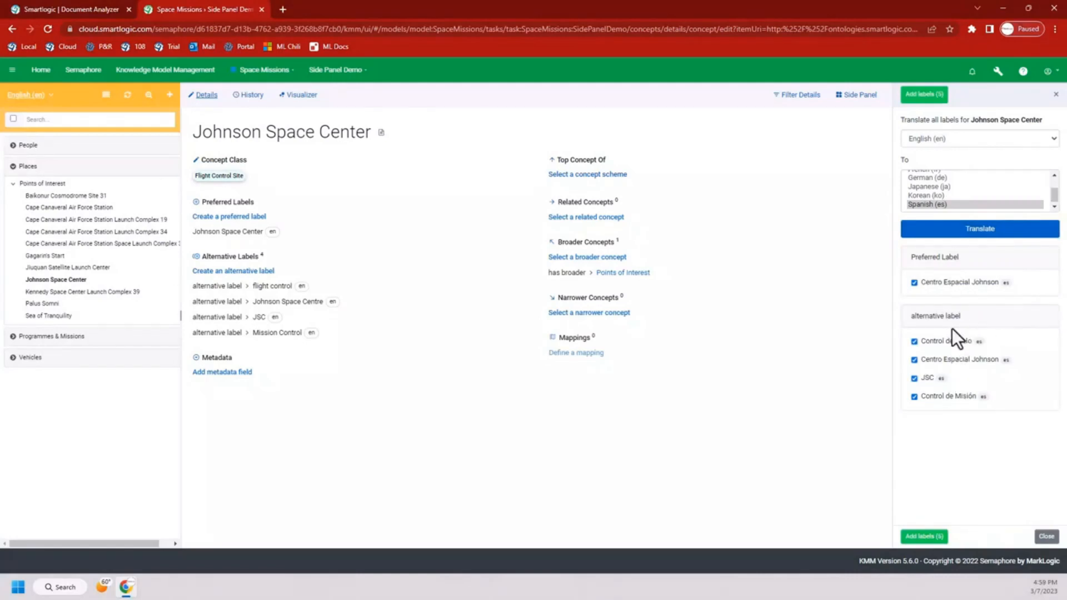
Leave out the Spanish preferred label and JSC, and save Control de vuelo, Centro Espacial Johnson and Control de Misión as Spanish alternative labels
click(914, 379)
click(928, 536)
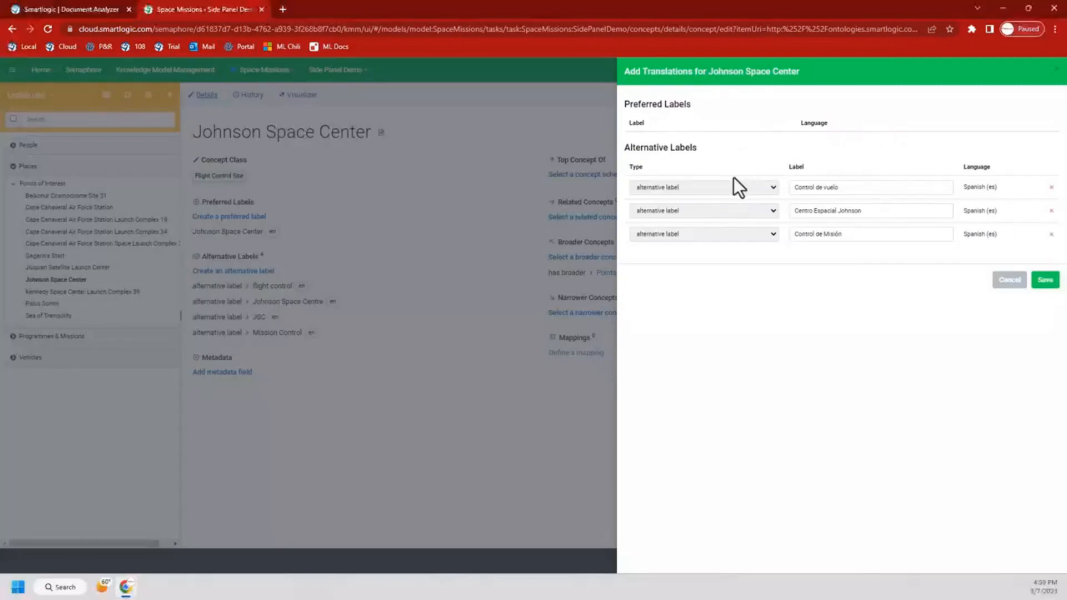
click(1045, 282)
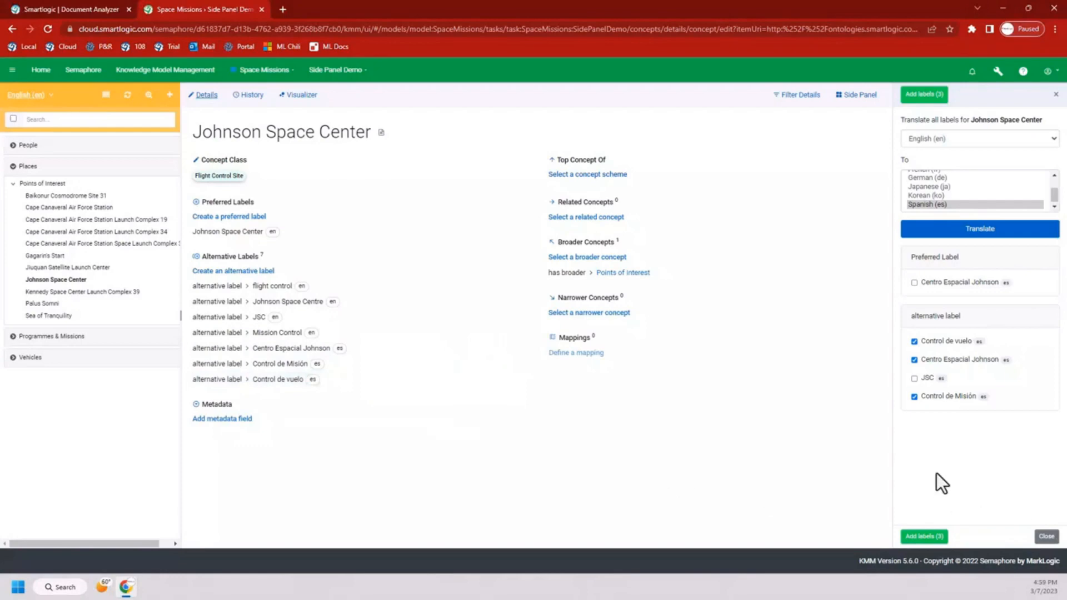
Add a definition metadata field to Johnson Space Center and fill it with the introductory paragraph of its Wikipedia article
click(859, 97)
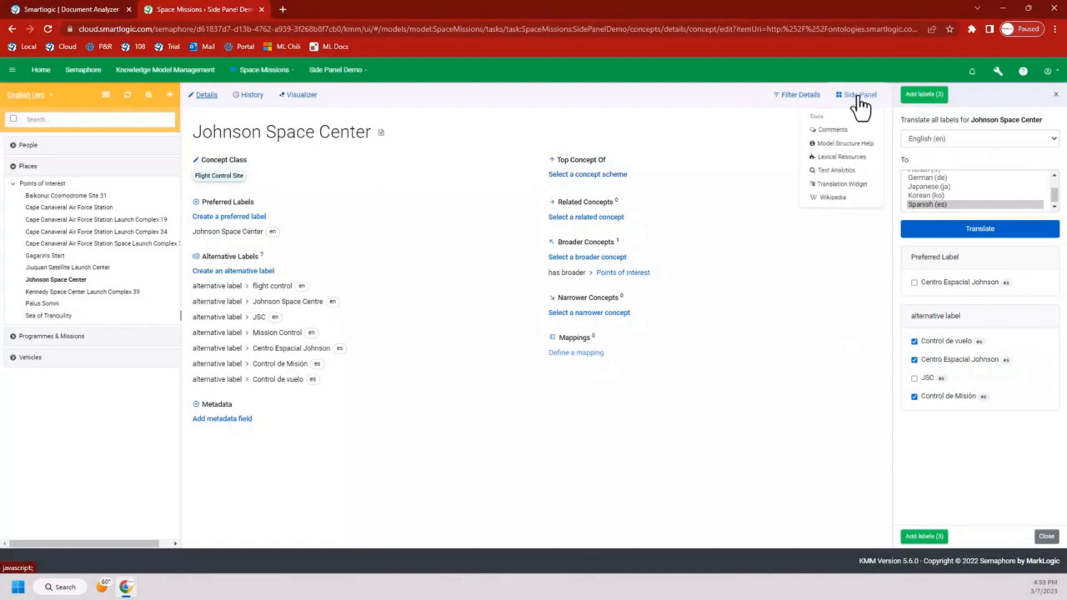
click(833, 198)
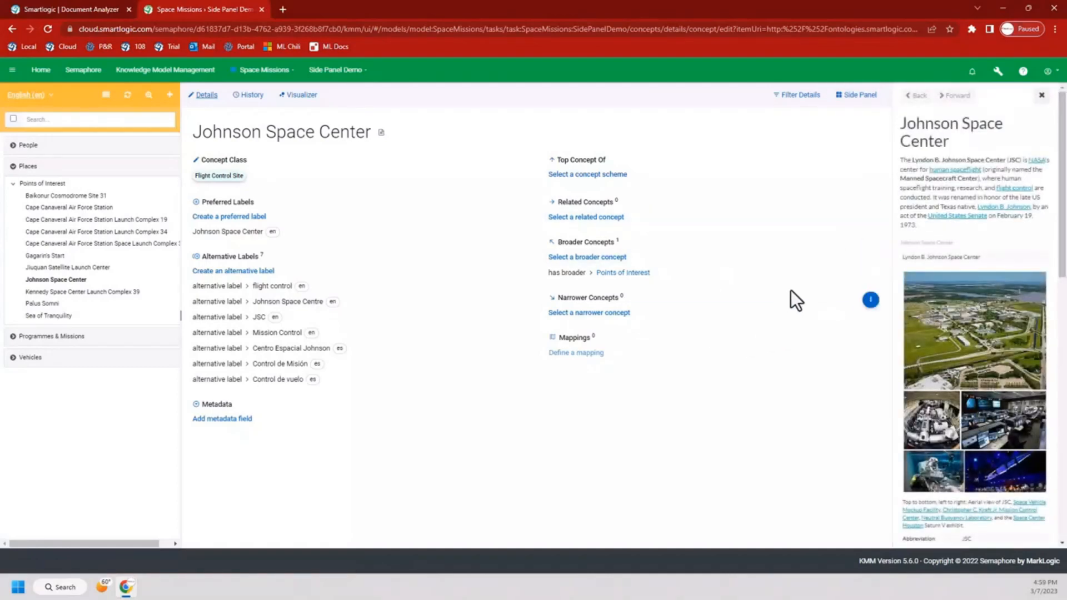
click(238, 418)
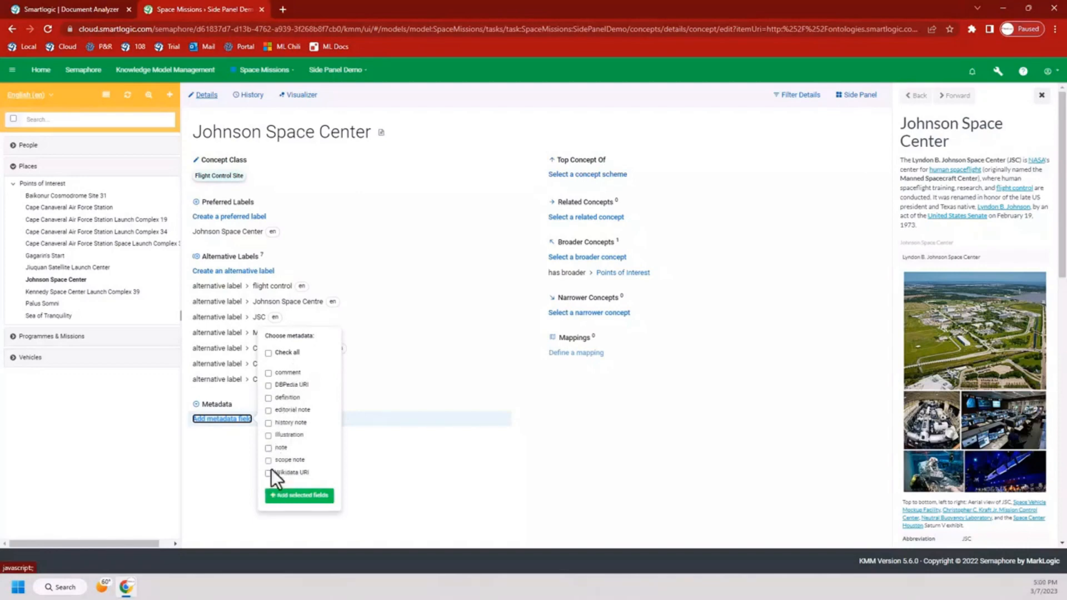
click(269, 398)
click(295, 496)
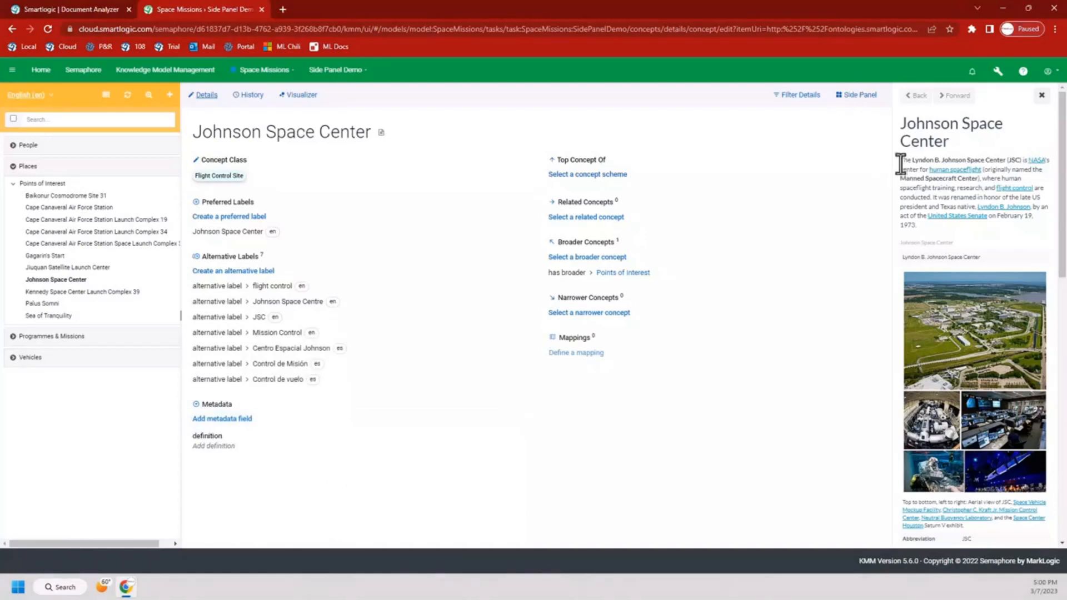
drag(901, 162, 1004, 229)
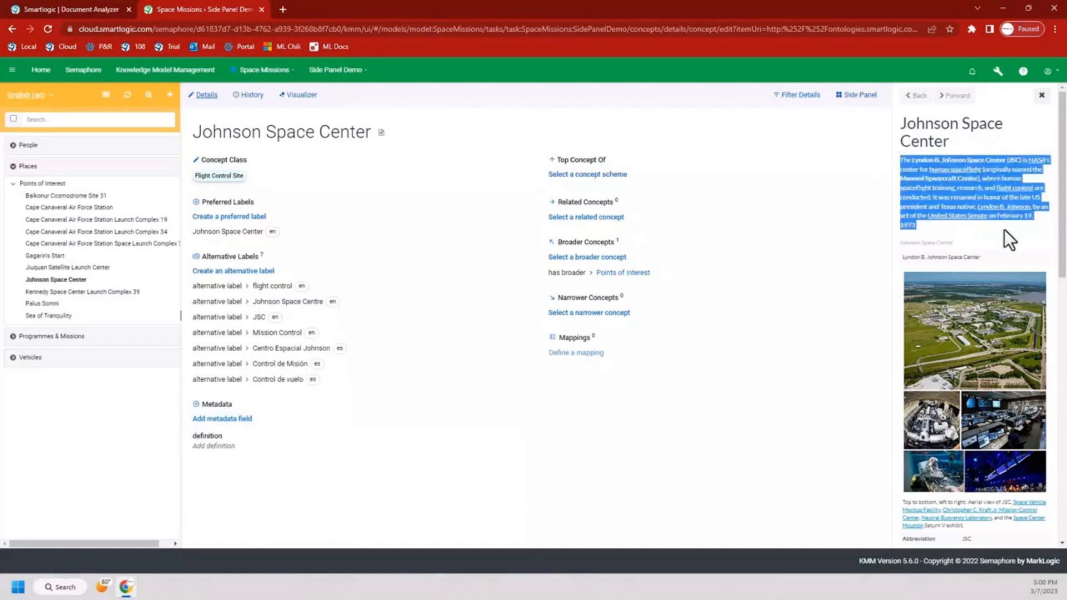
drag(939, 197, 217, 447)
scroll(461, 489, down, 3)
click(447, 522)
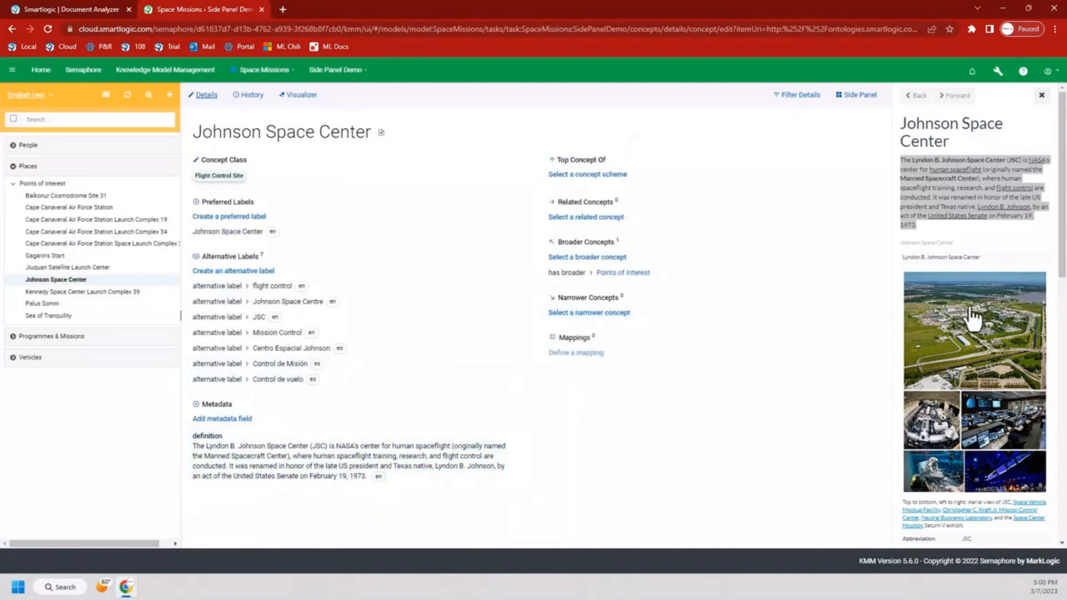
Add an illustration metadata field to Johnson Space Center and save the Wikipedia article's composite photo in it
scroll(971, 320, down, 5)
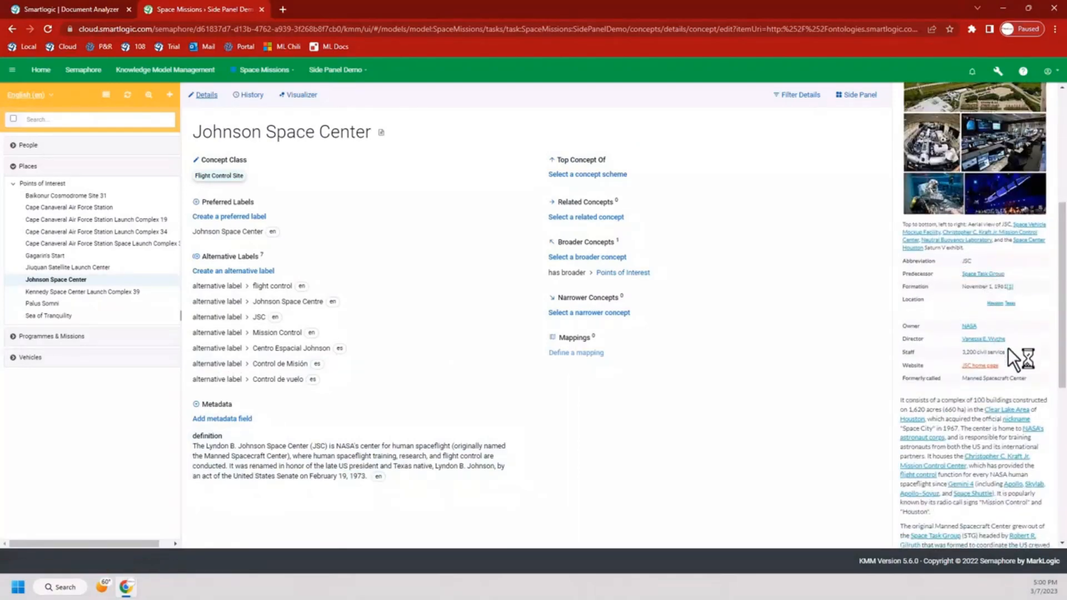
scroll(996, 378, down, 7)
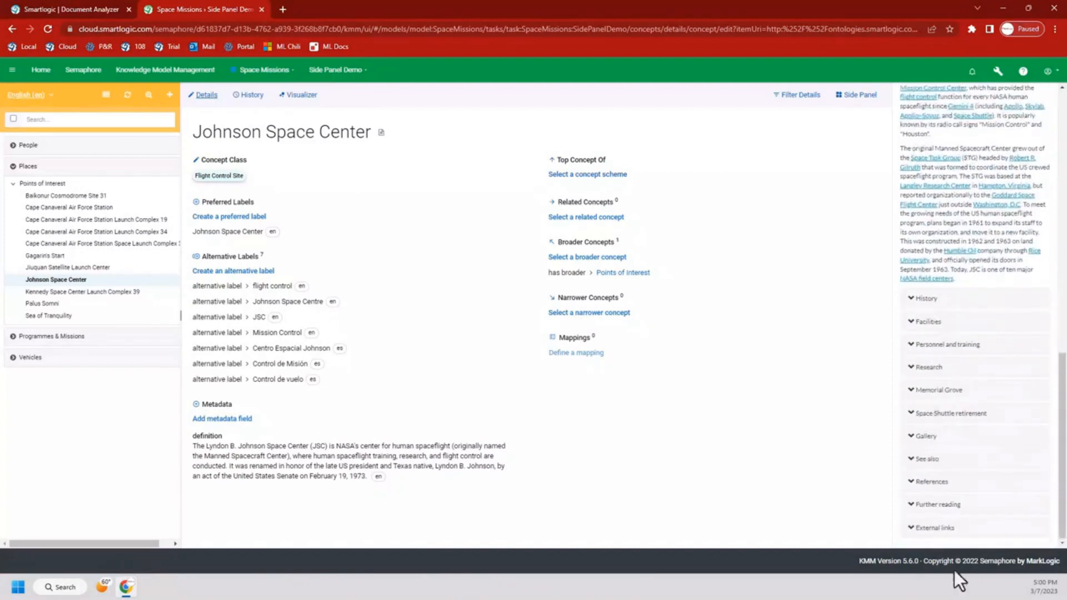
scroll(953, 494, up, 10)
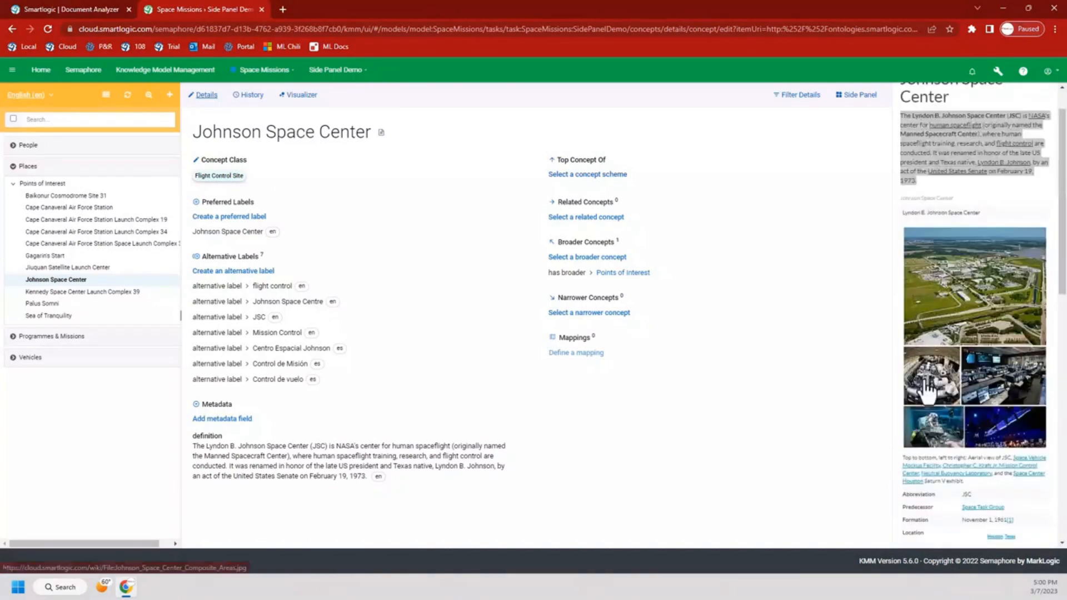
click(222, 419)
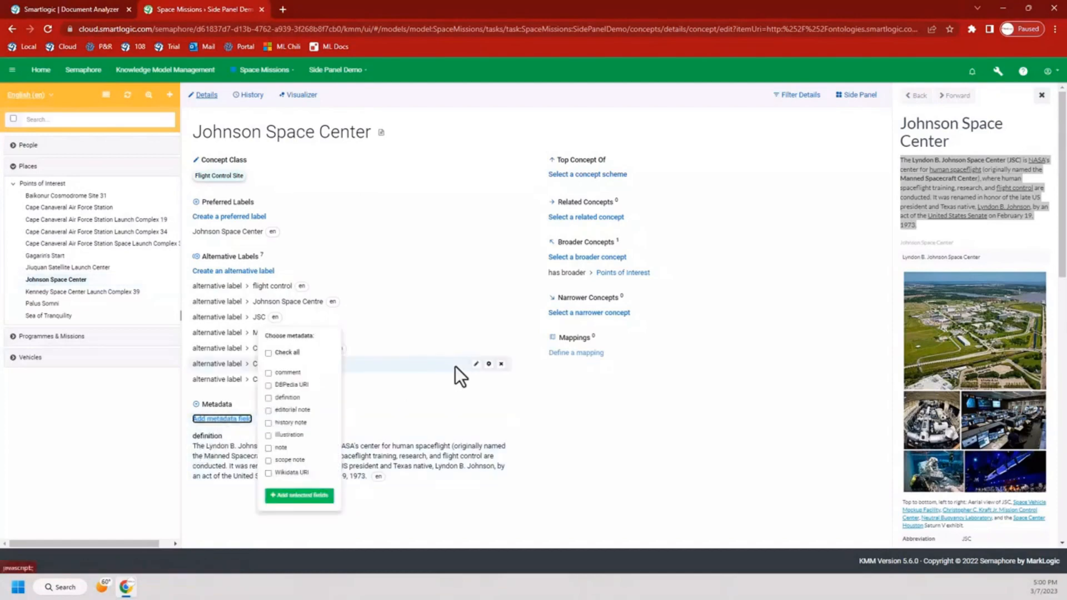
click(268, 436)
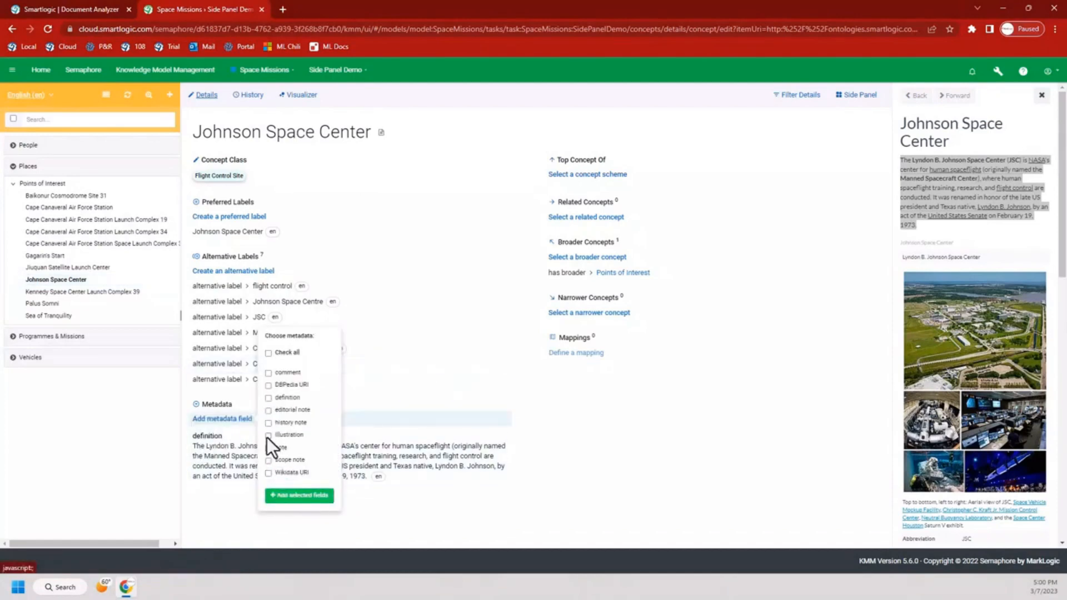
click(305, 496)
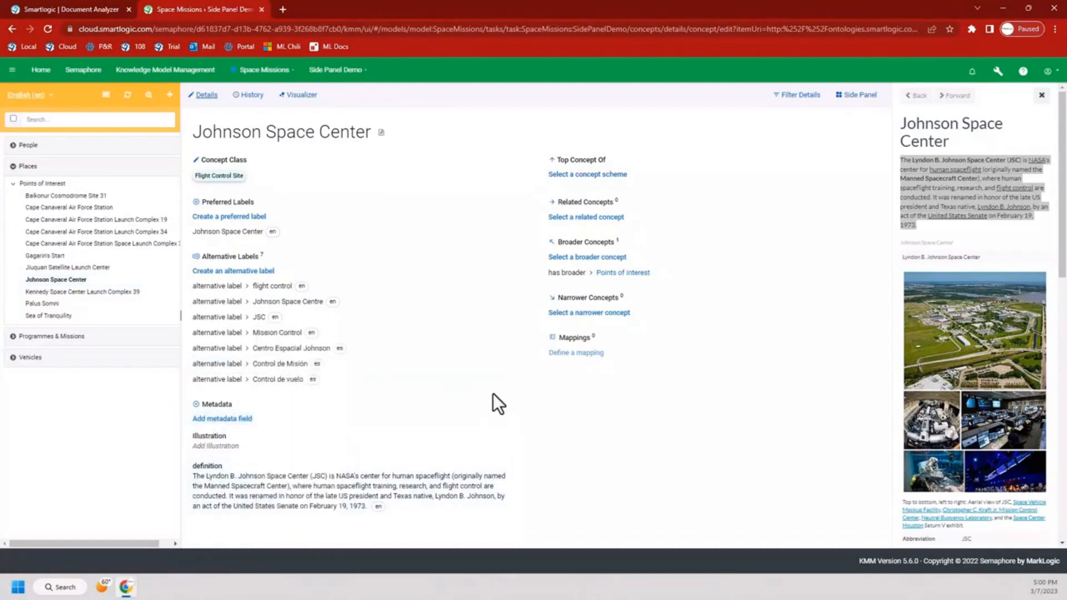
click(222, 439)
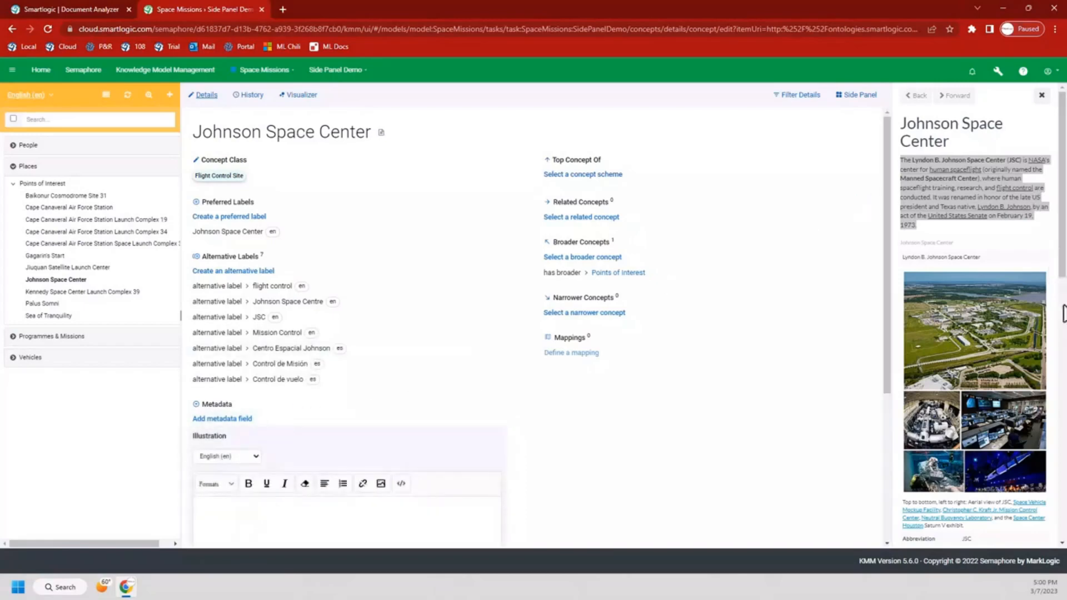
drag(964, 326, 307, 531)
scroll(462, 422, down, 4)
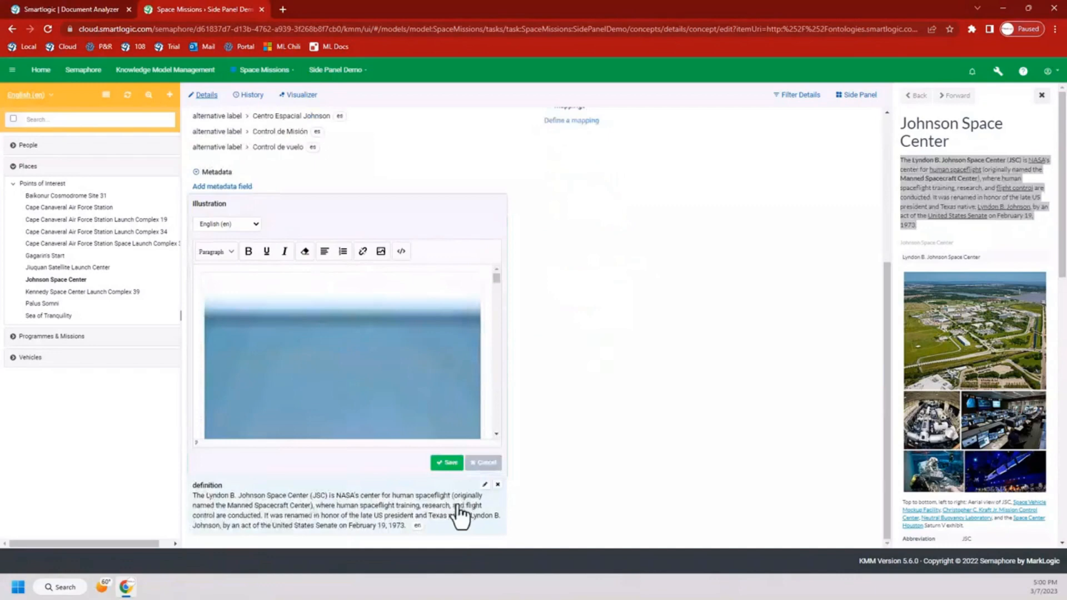
click(448, 463)
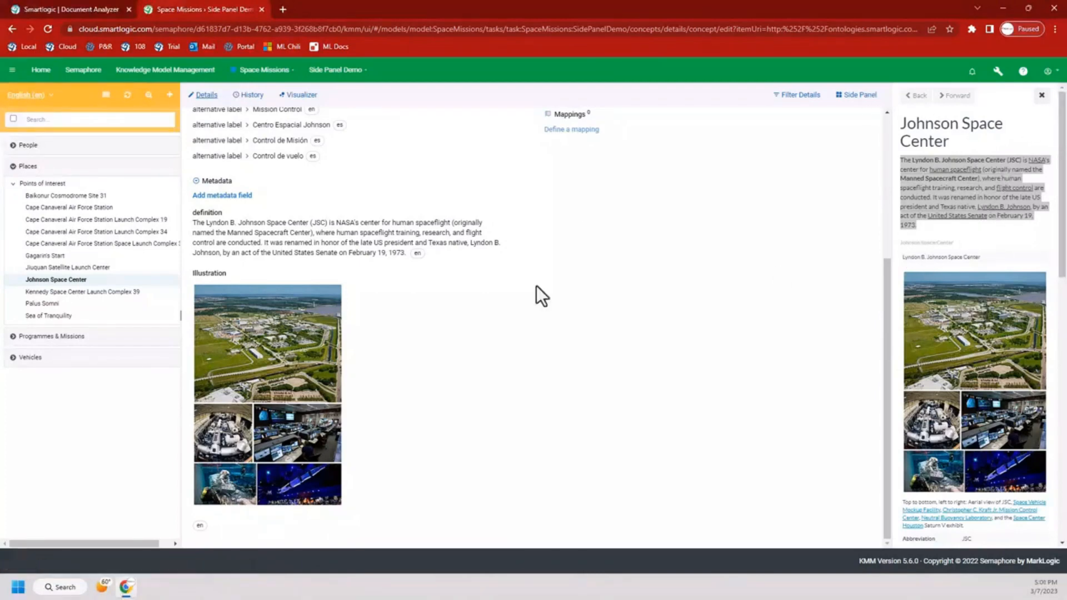
scroll(507, 341, up, 4)
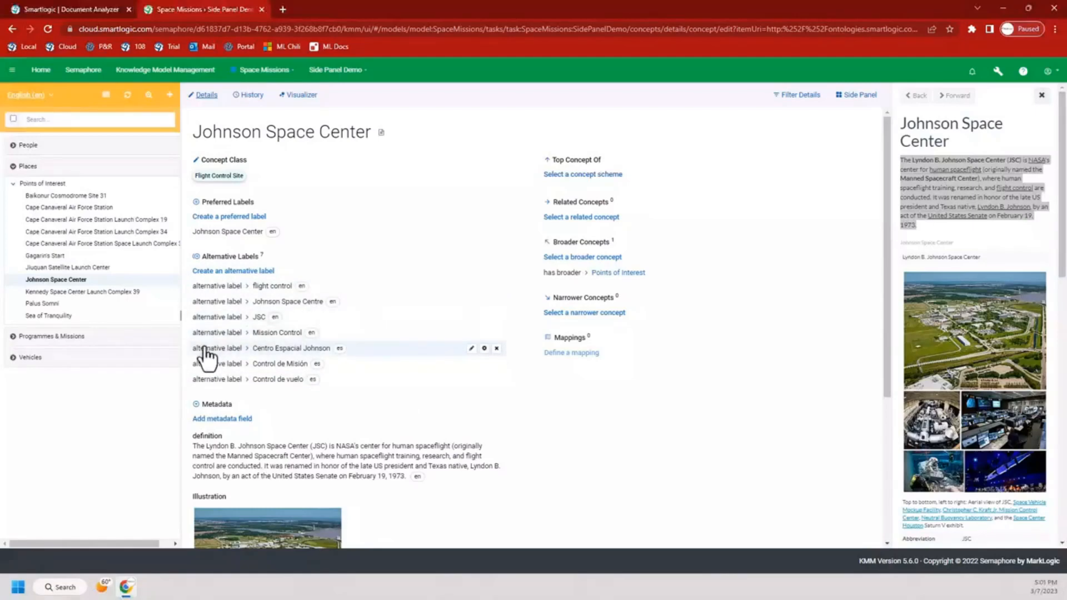
scroll(326, 456, down, 2)
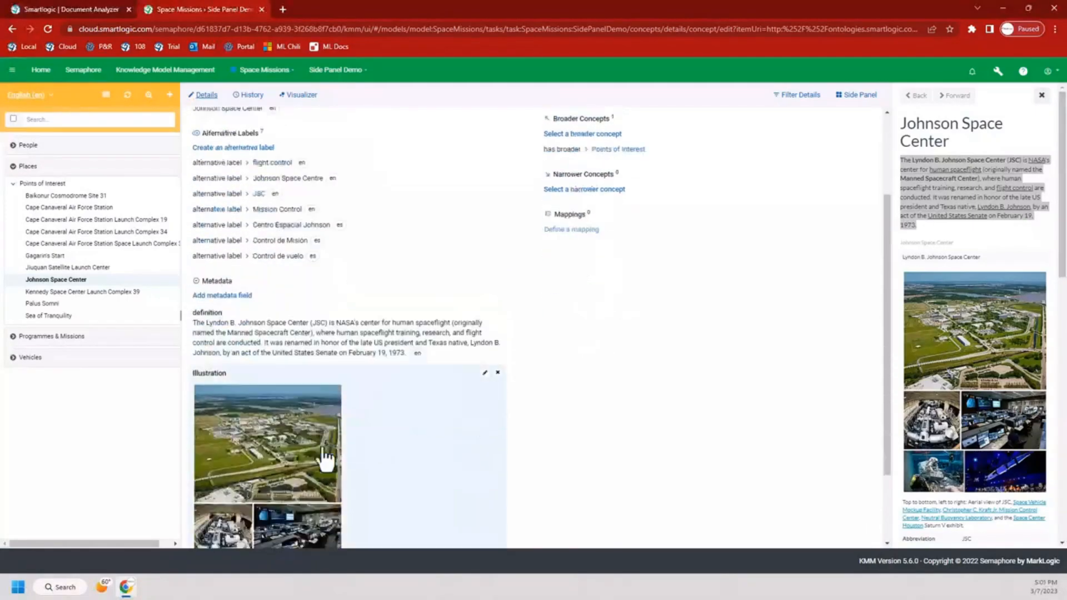
scroll(326, 457, down, 2)
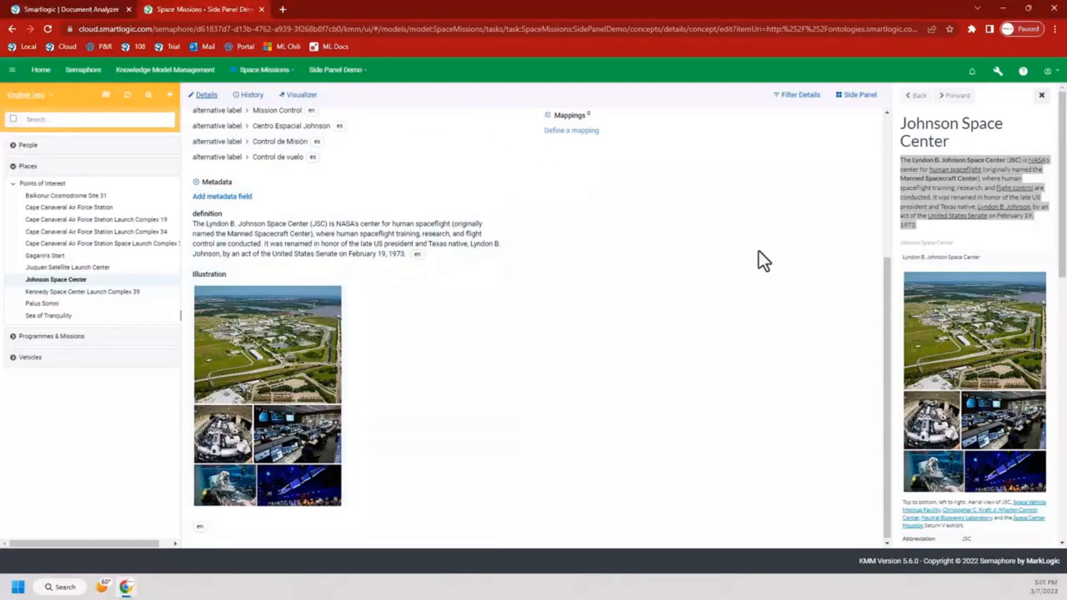
scroll(759, 253, up, 4)
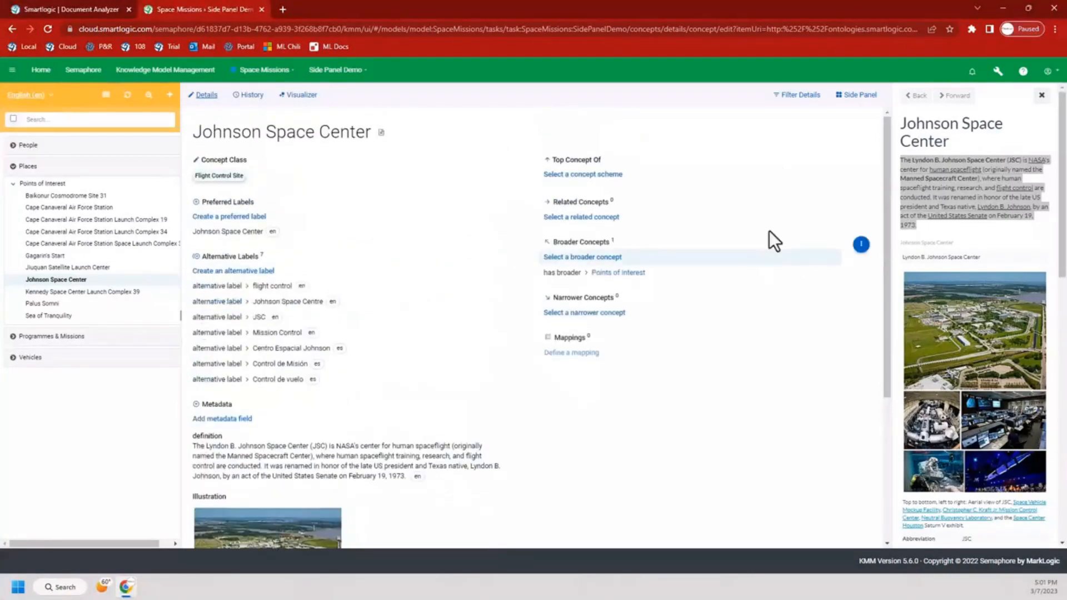